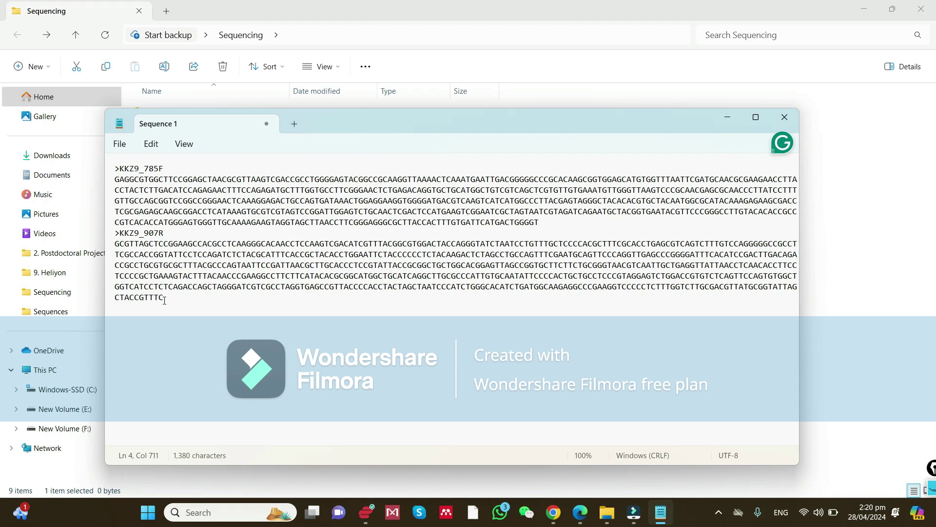
Launch BioEdit and minimize its window to return to the Sequence 1 text file.
drag(165, 298, 154, 263)
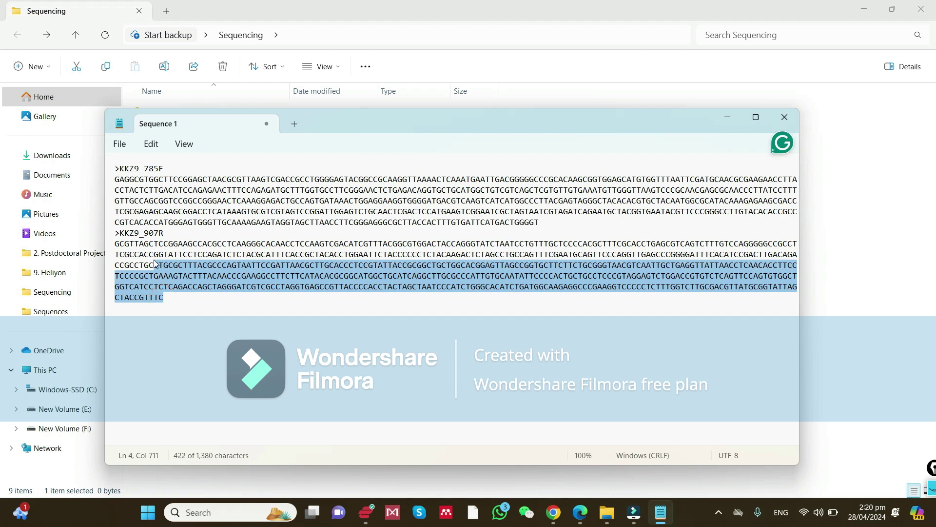
click(194, 511)
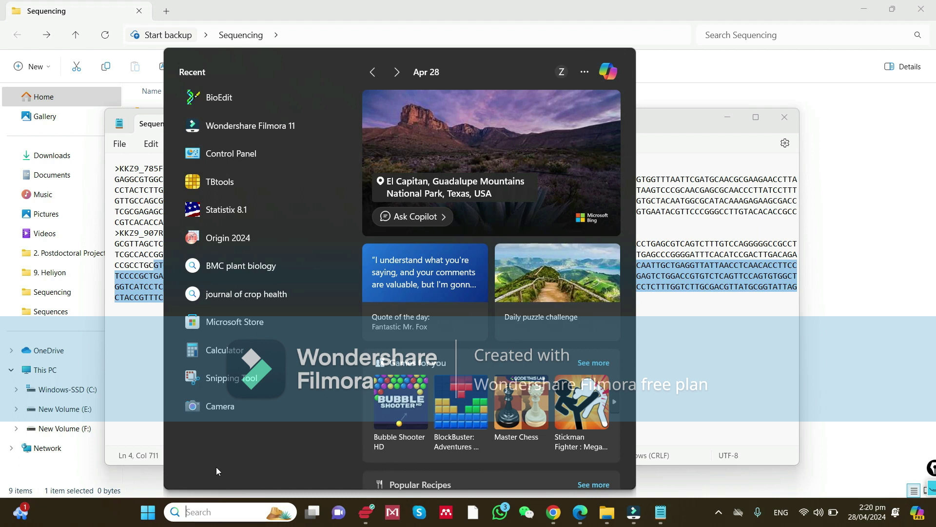
text(b)
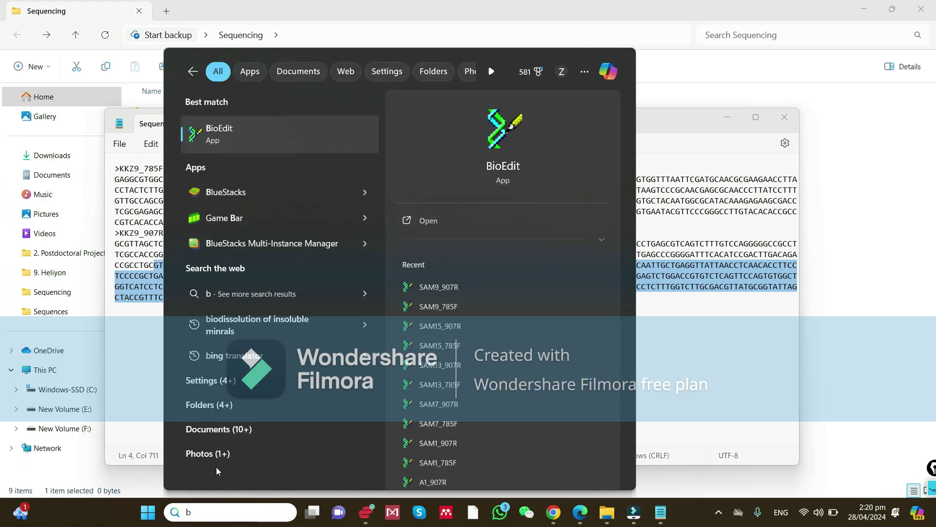
text(io)
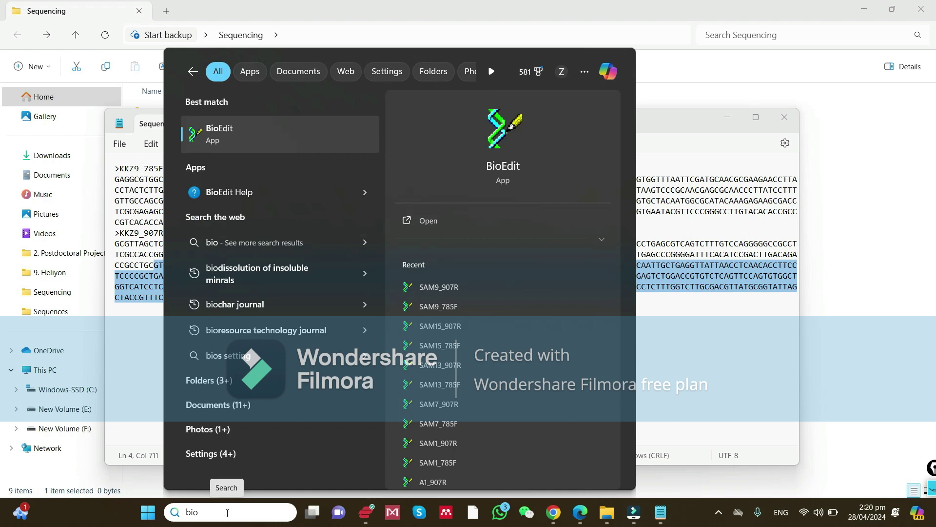
click(238, 134)
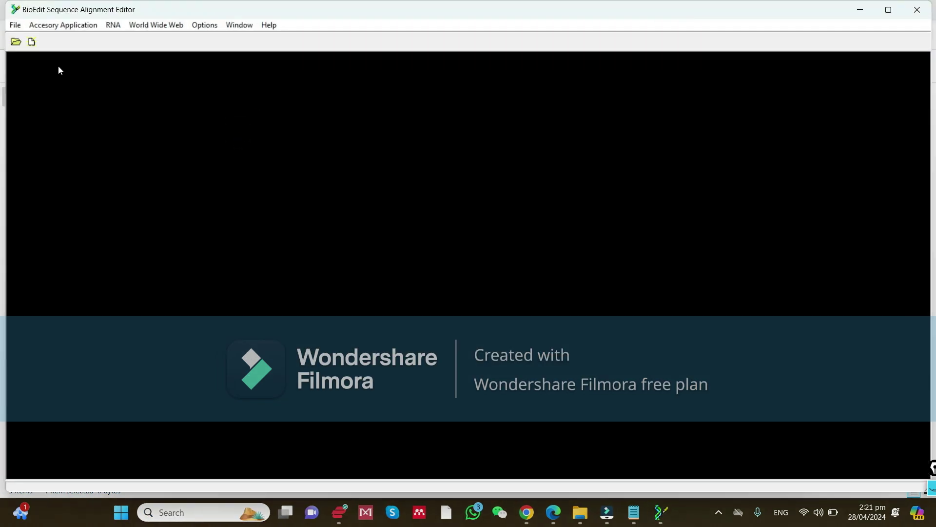
click(862, 9)
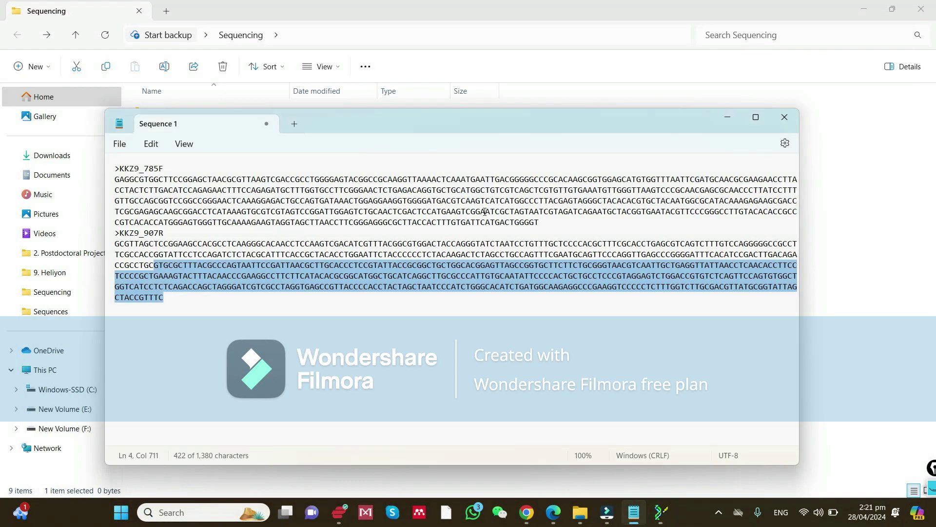
Copy the full KKZ9_785F and KKZ9_907R FASTA text and load it into BioEdit as a new alignment from the clipboard.
drag(168, 302, 102, 173)
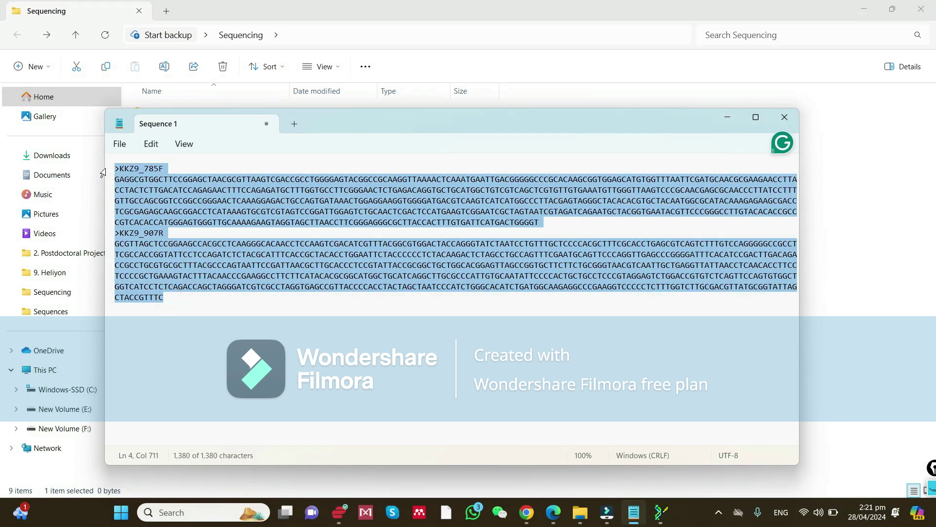
right_click(163, 183)
click(199, 250)
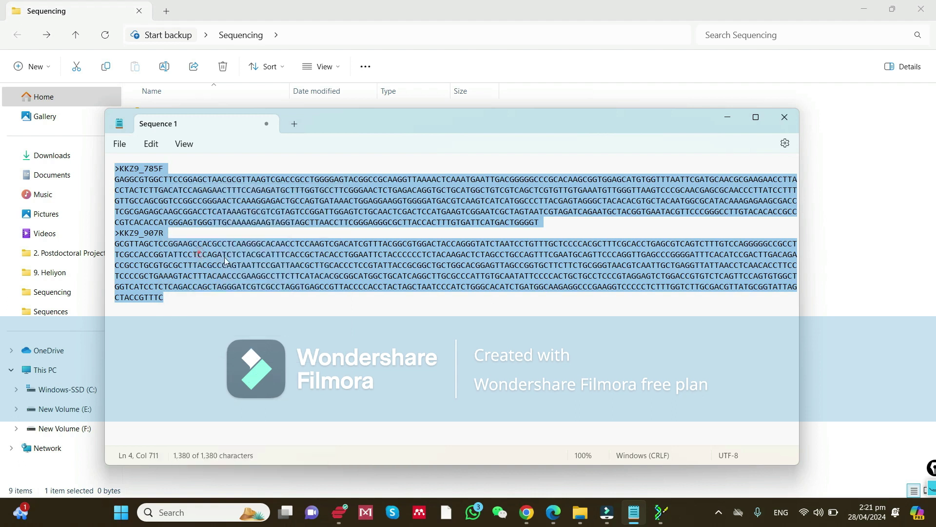
click(666, 519)
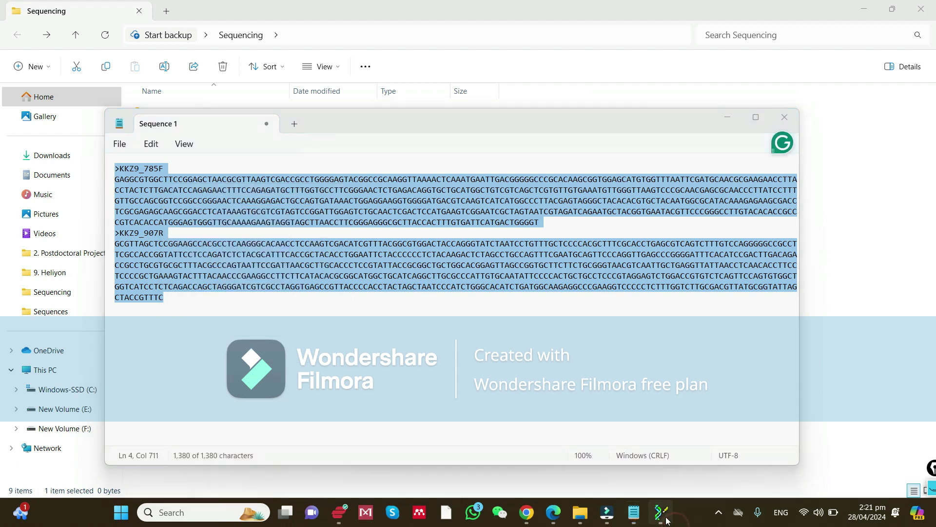
click(18, 25)
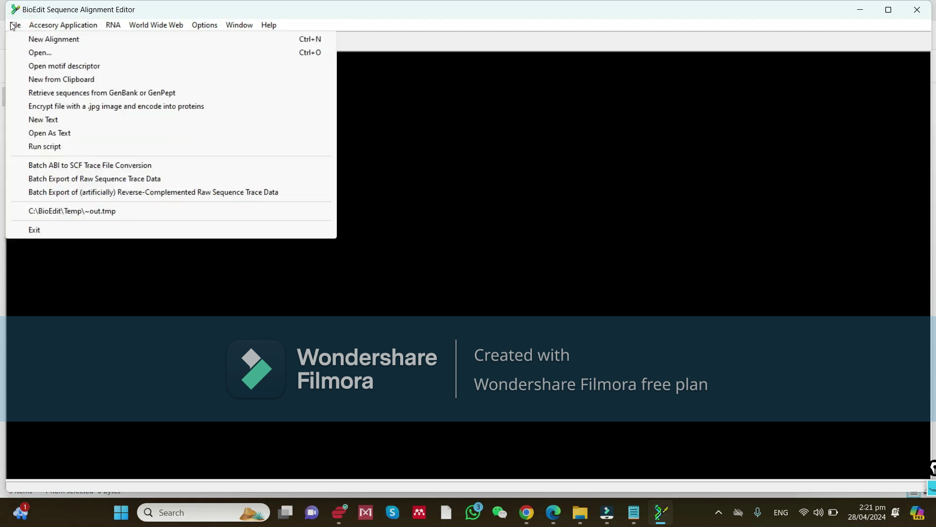
click(61, 80)
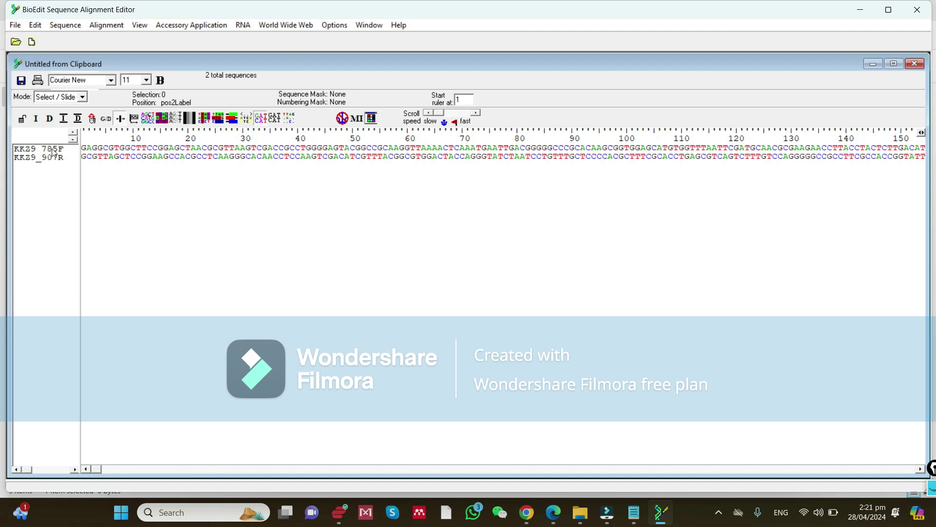
Convert the KKZ9_907R sequence to its reverse complement.
click(49, 148)
click(53, 158)
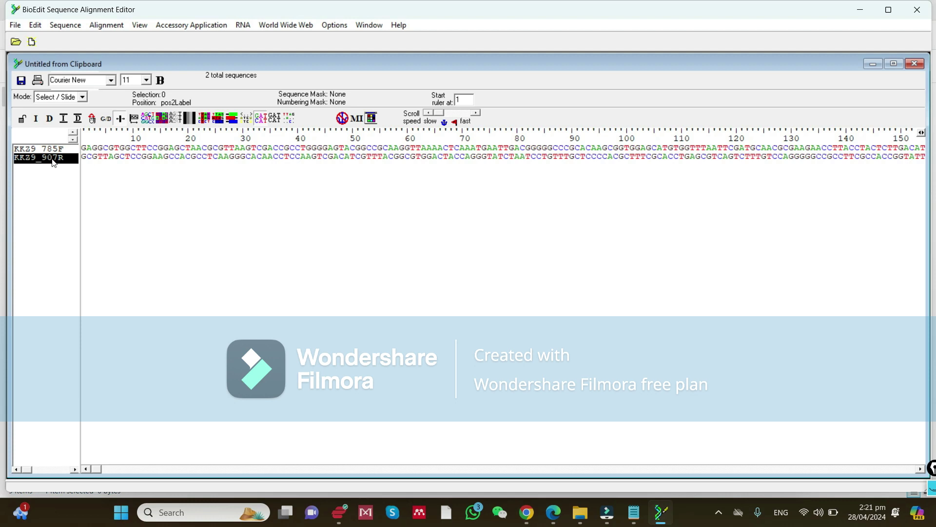
click(63, 25)
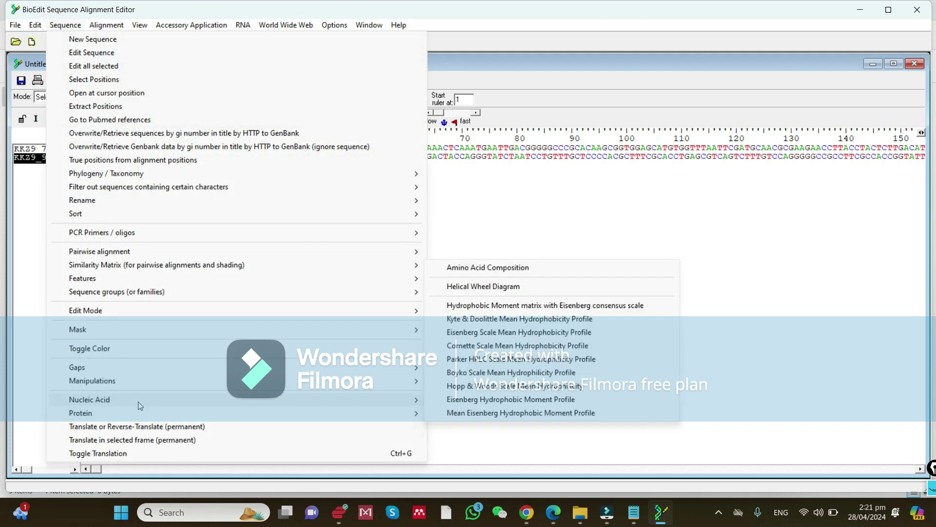
click(32, 220)
click(30, 212)
click(41, 157)
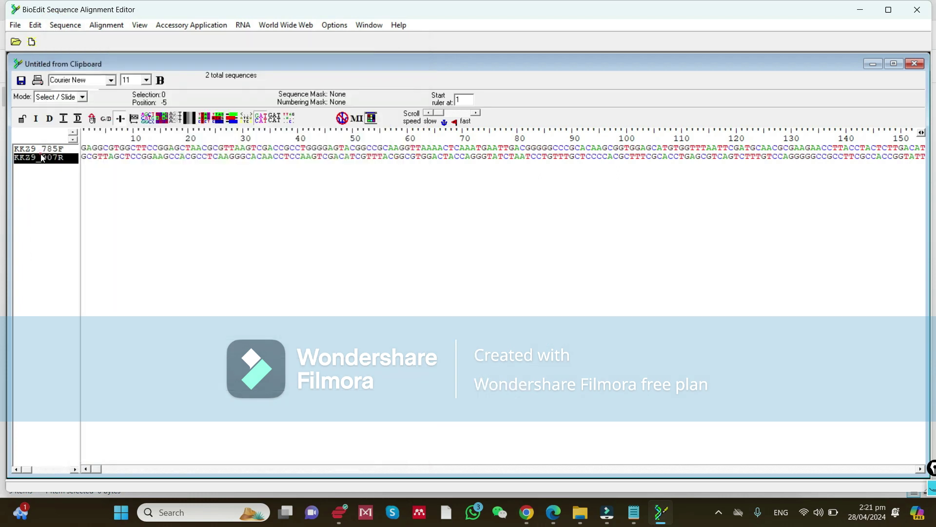
click(63, 30)
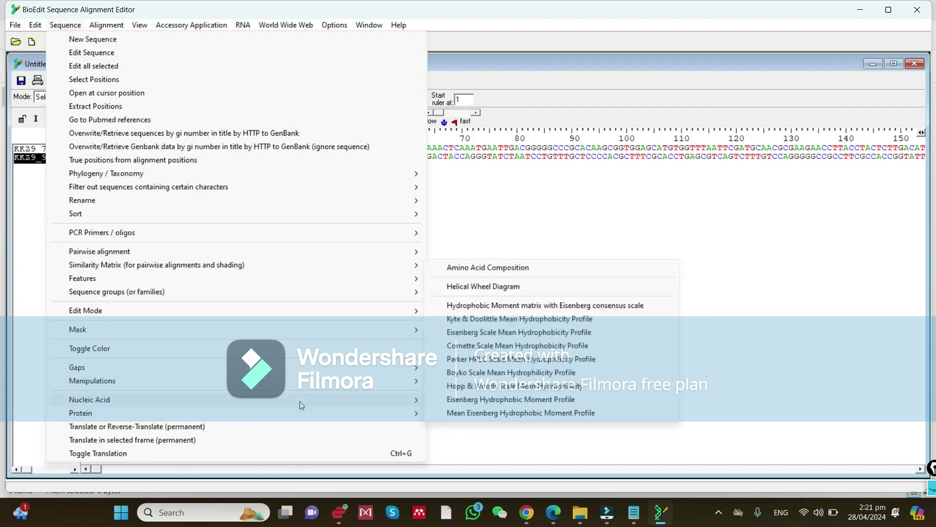
mouse_move(411, 406)
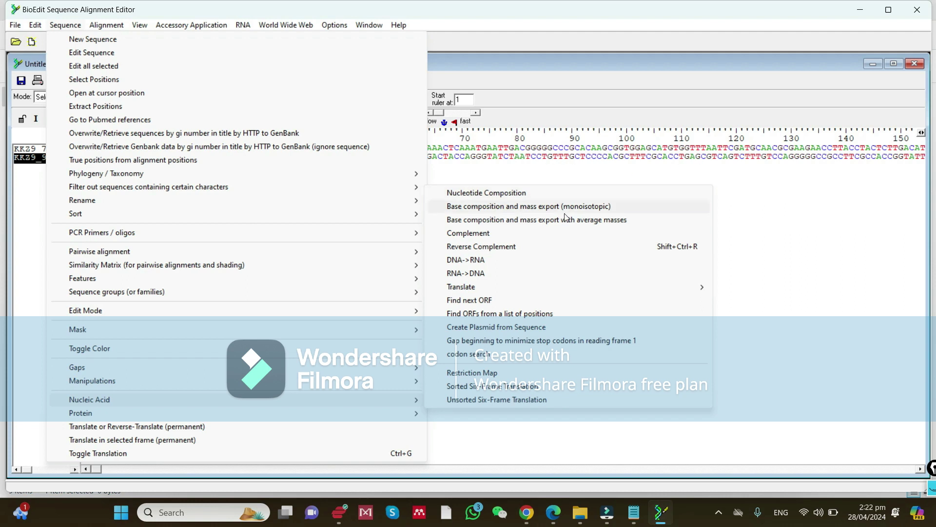
click(511, 248)
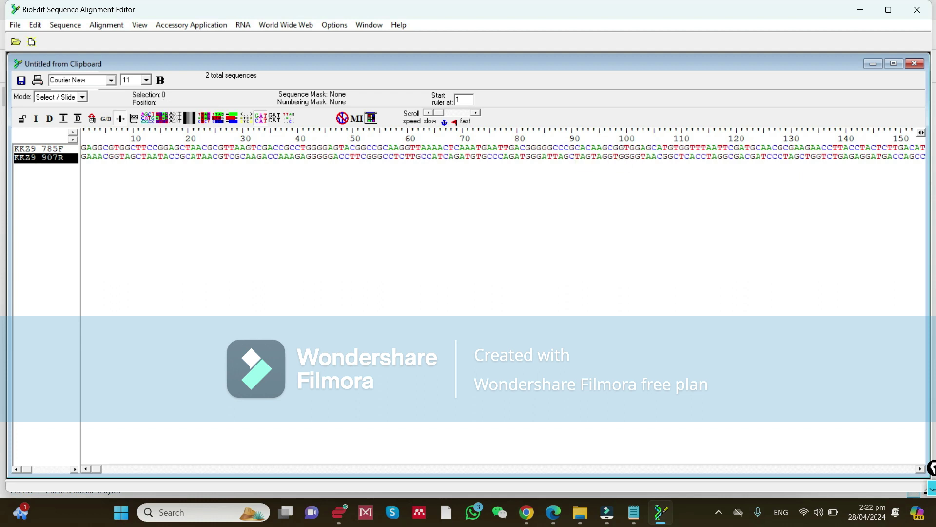
Create a consensus sequence from KKZ9_785F and KKZ9_907R together, and select the Consensus entry.
drag(34, 158, 36, 159)
click(35, 149)
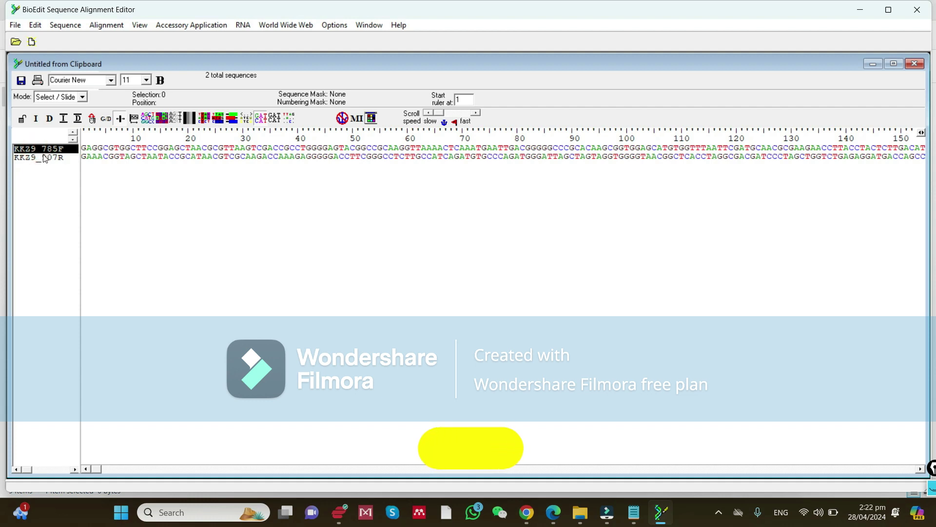
click(49, 159)
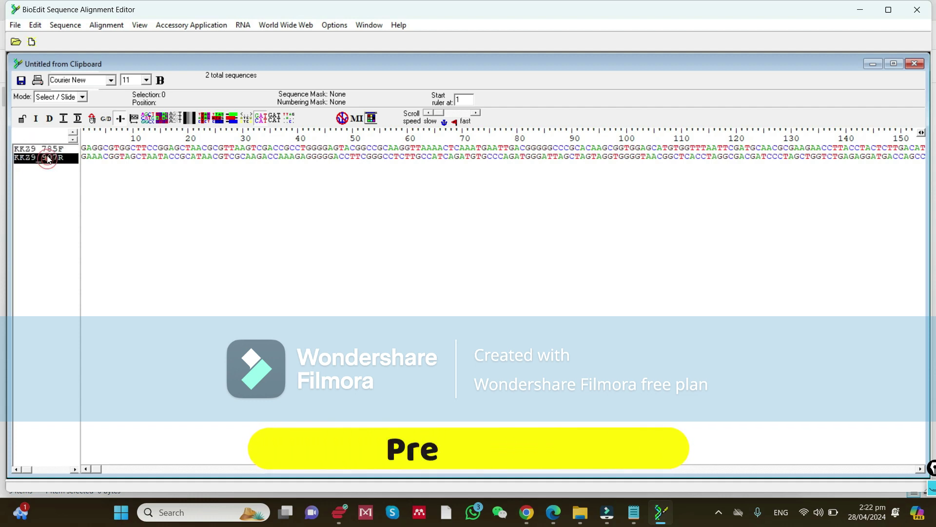
click(50, 149)
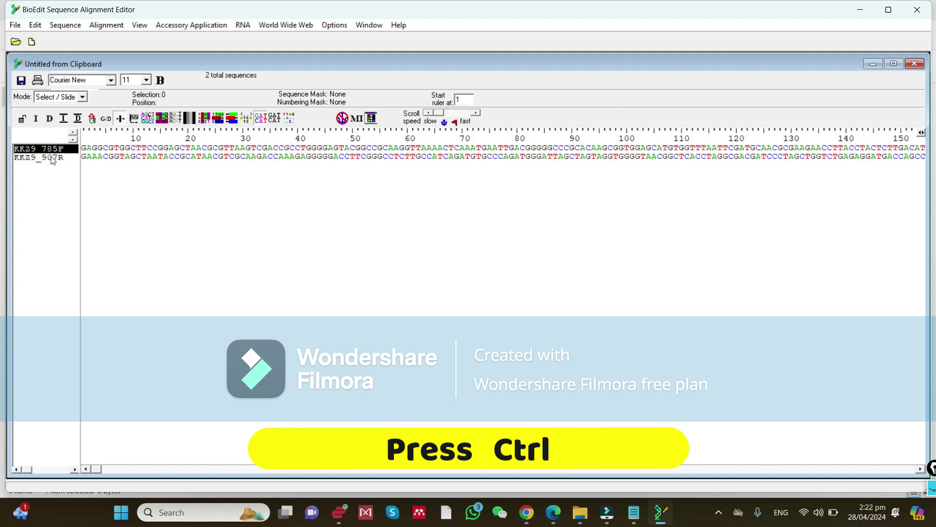
ctrl+click(44, 160)
click(108, 26)
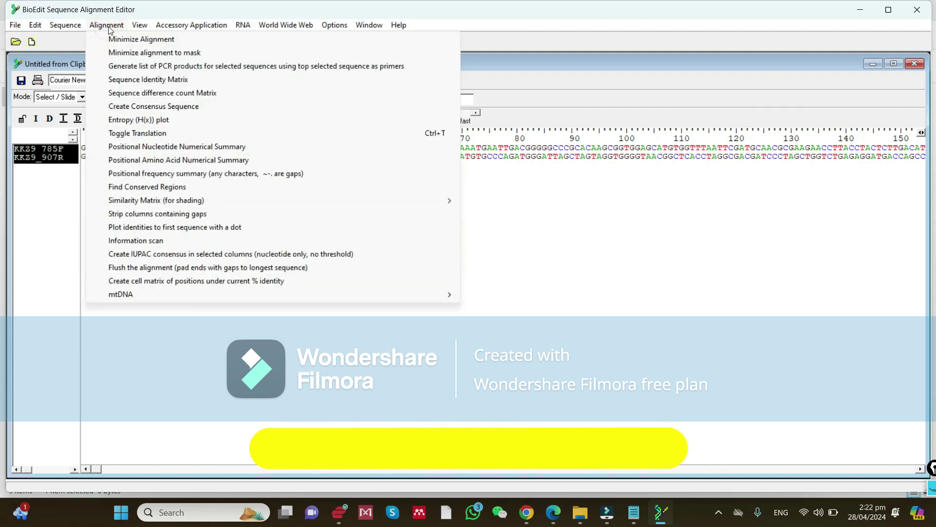
click(155, 111)
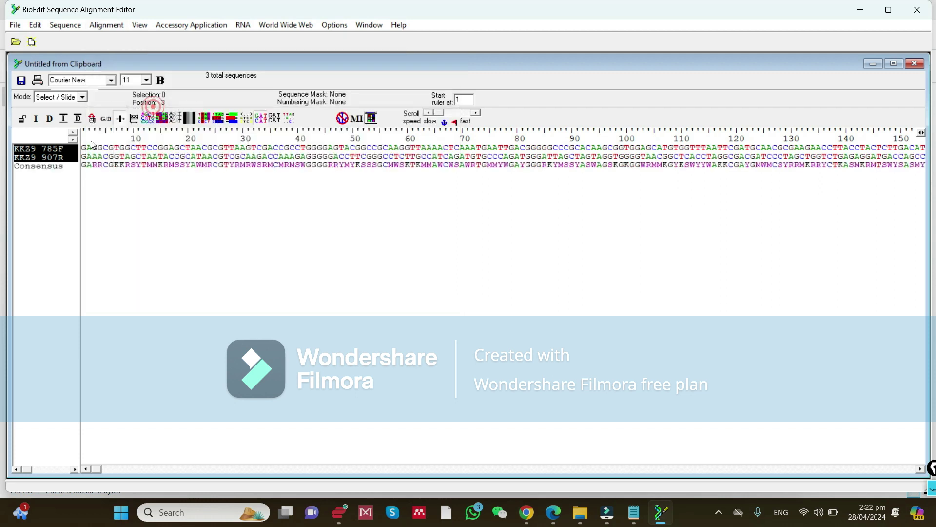
click(37, 172)
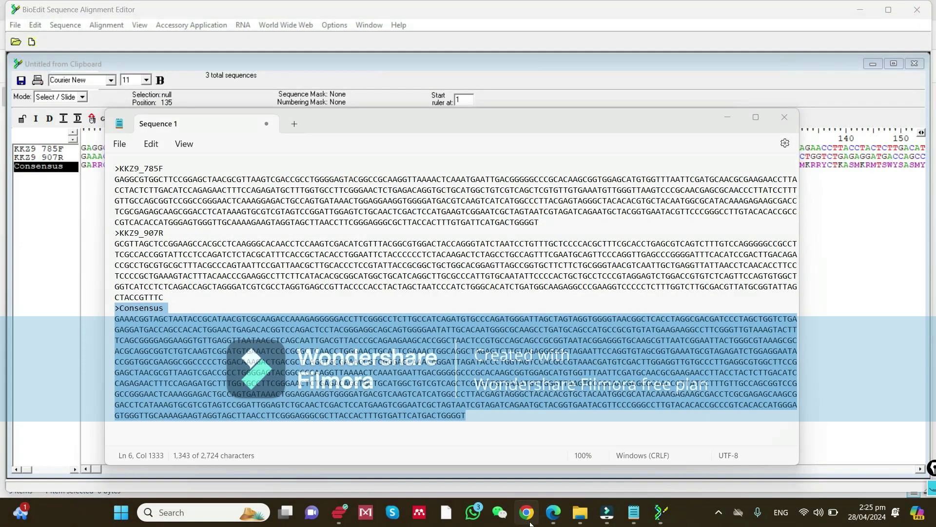
Switch to Chrome, search for "ncbi nucleotide blast", and open the Nucleotide BLAST page from the BLAST home site.
click(527, 512)
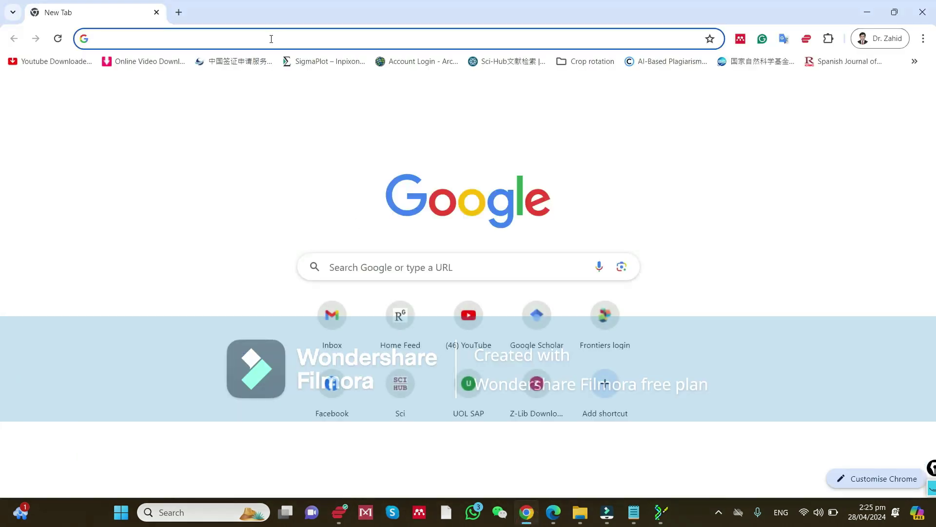
text(N)
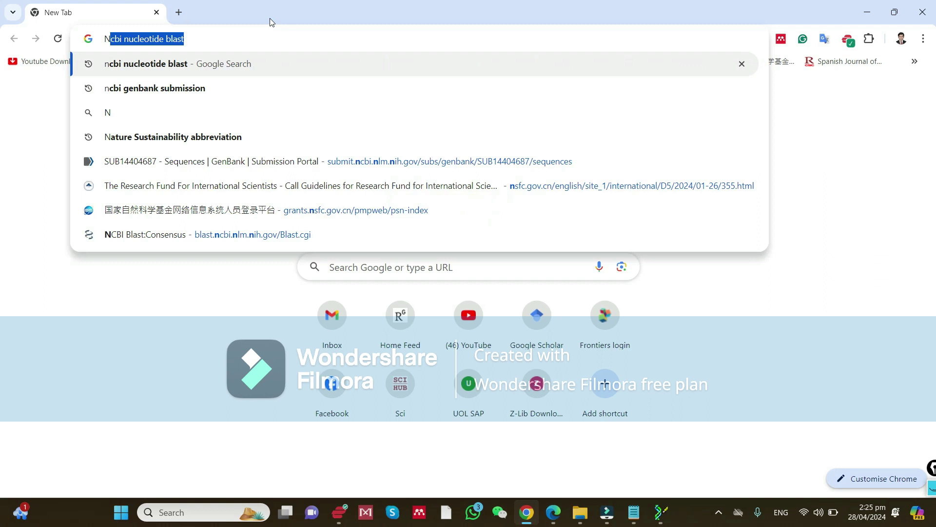
text(c)
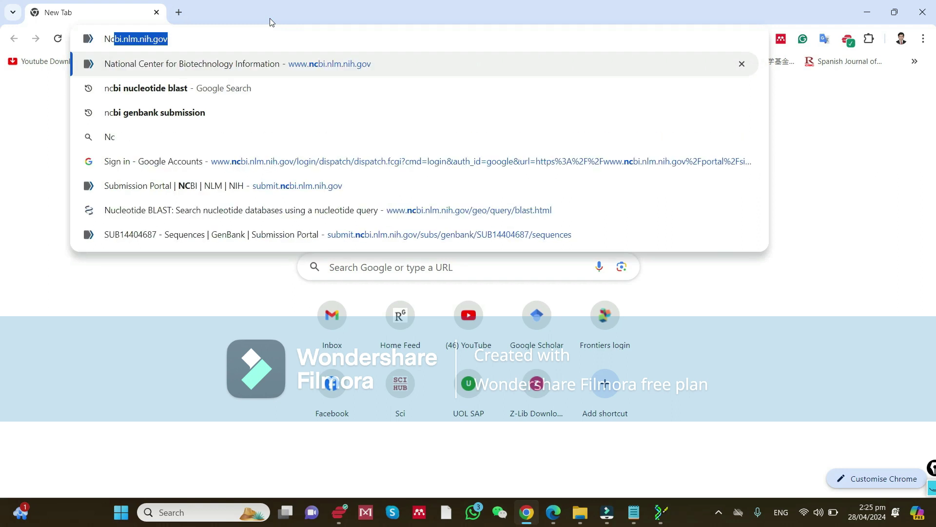
text(bi n)
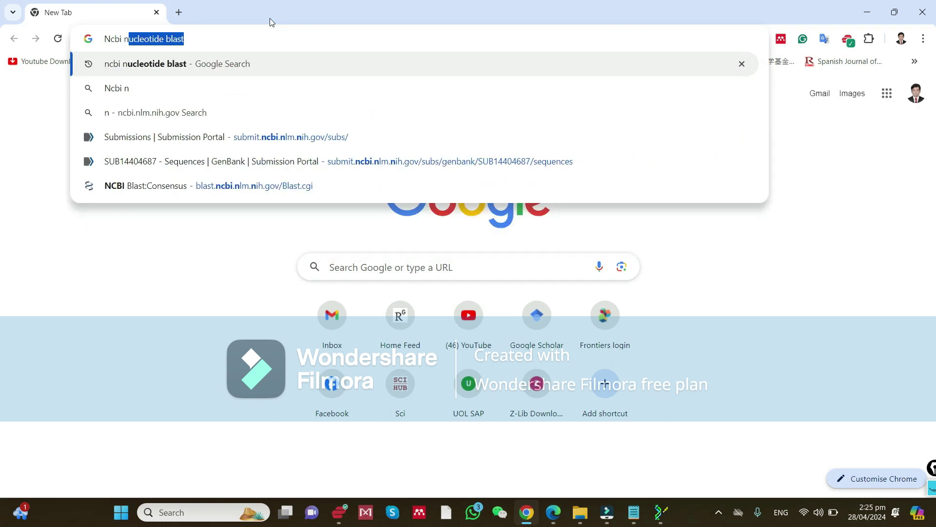
text(ucleotide blast)
key(Return)
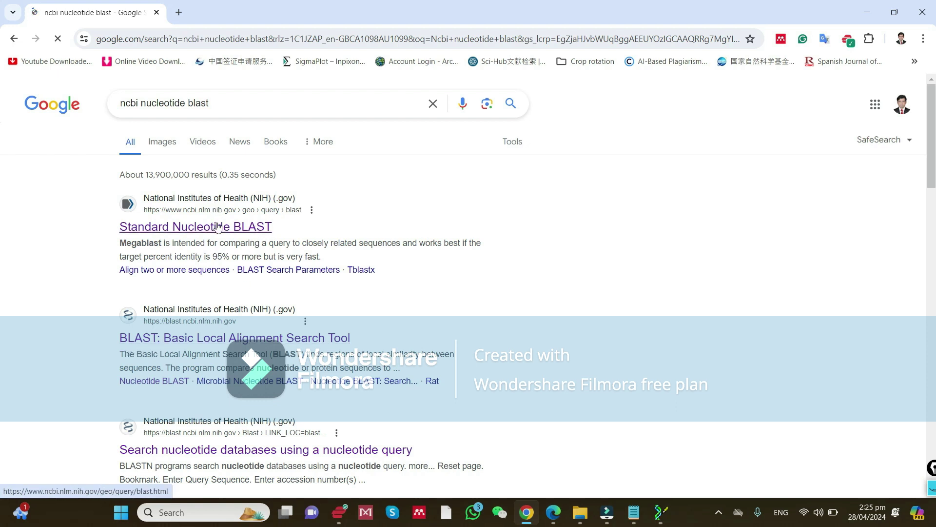
click(213, 342)
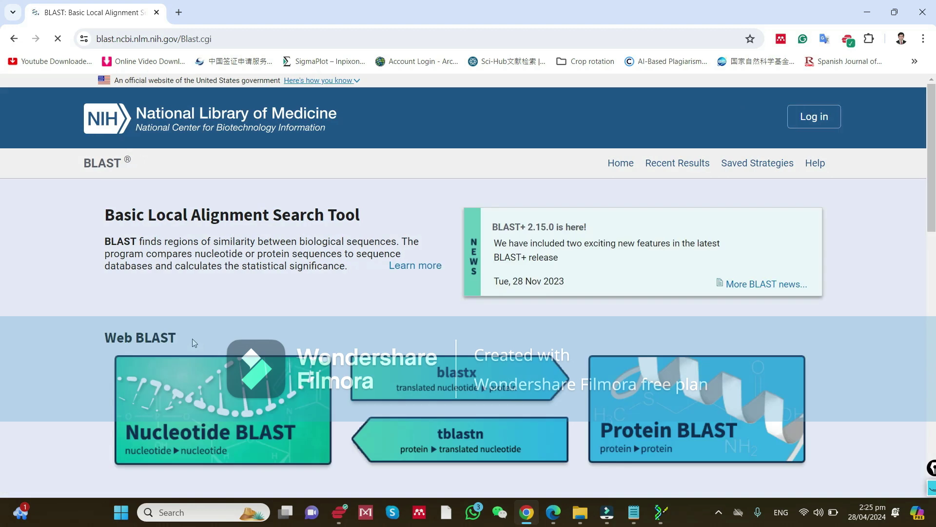
click(243, 412)
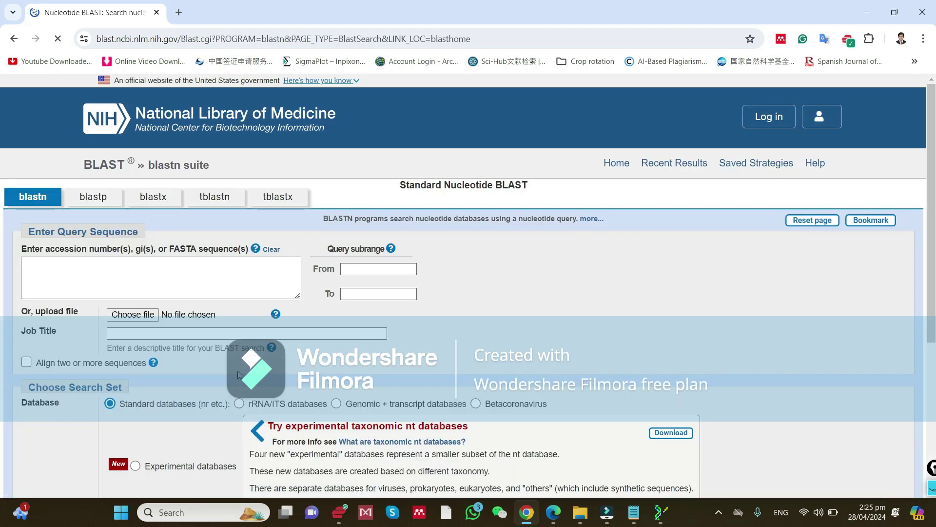
Enlarge the query sequence box and look over the BLAST database and program selection options.
drag(301, 295, 399, 348)
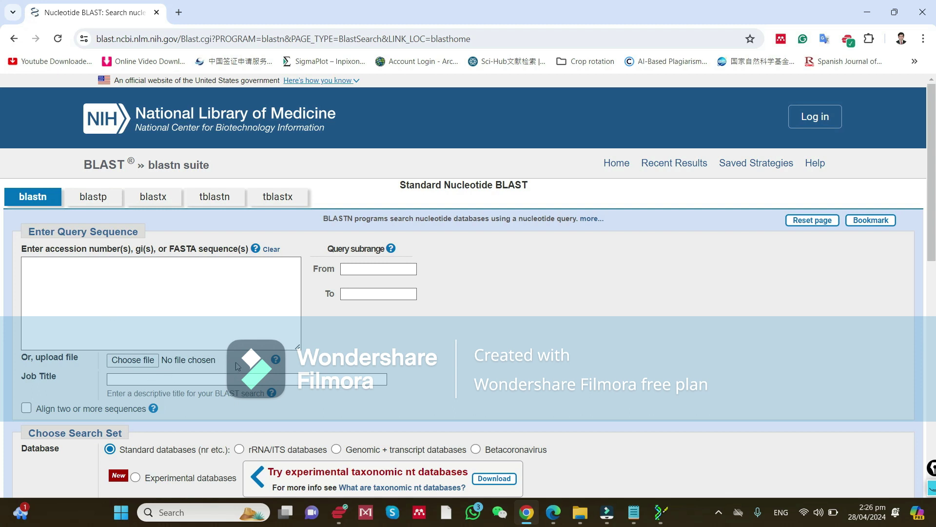
scroll(248, 358, down, 15)
scroll(248, 358, up, 14)
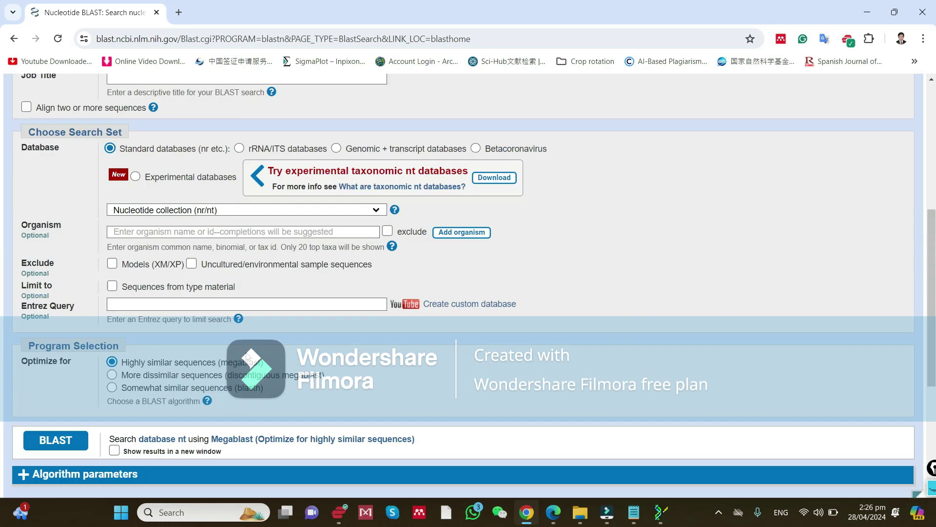
scroll(329, 361, down, 2)
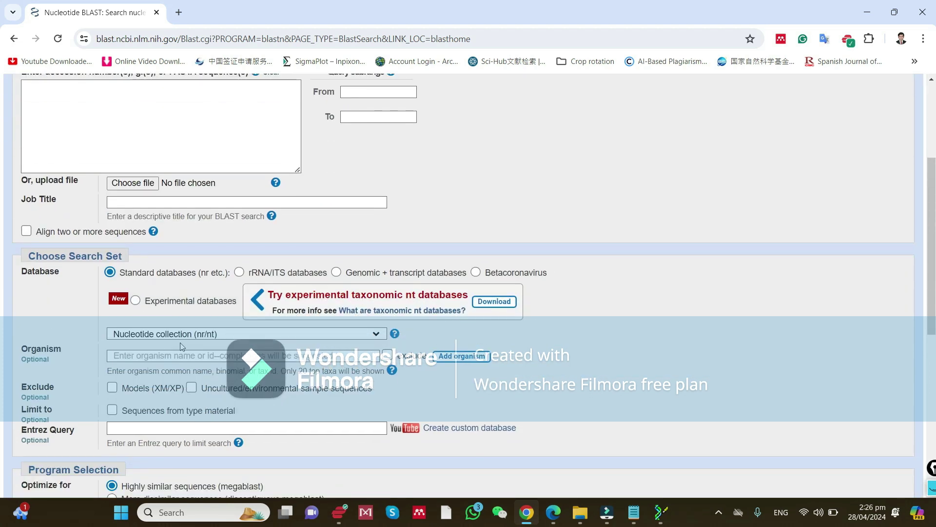
scroll(288, 397, down, 2)
scroll(288, 398, down, 3)
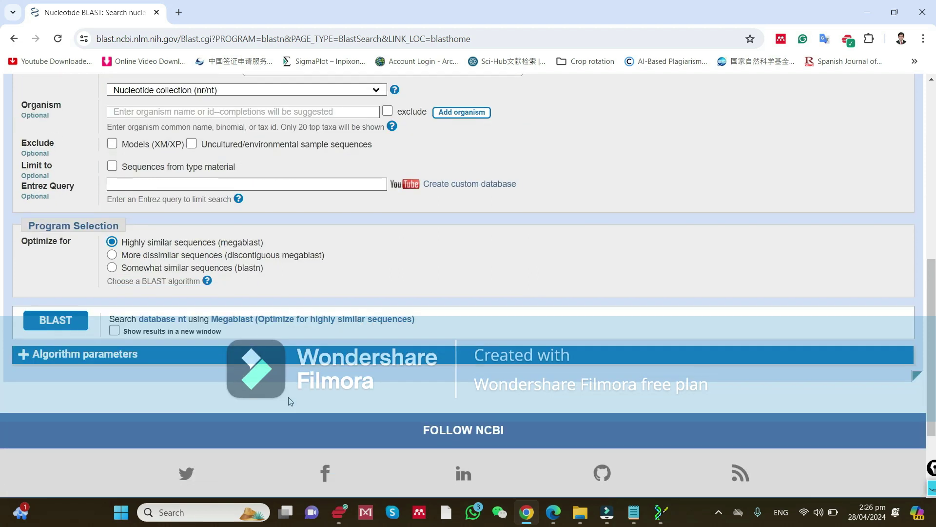
scroll(132, 317, up, 10)
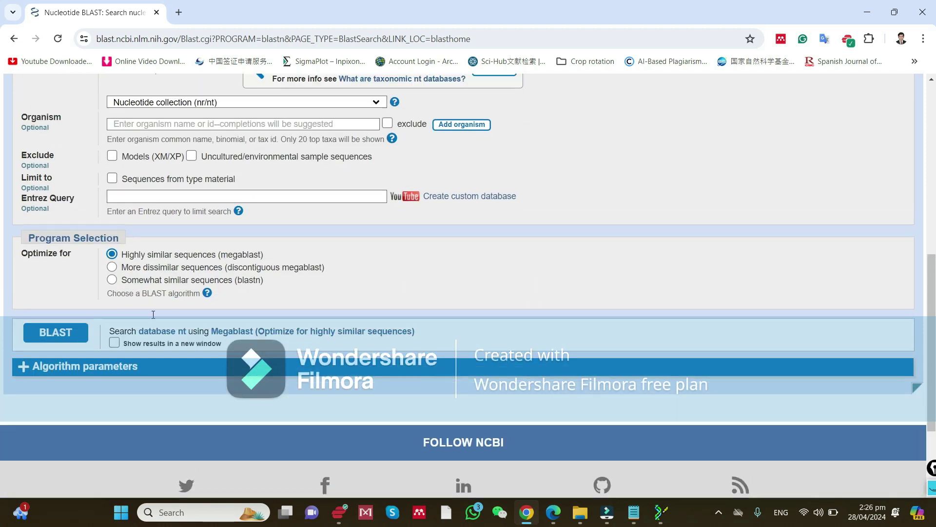
Paste the copied consensus sequence into the BLAST query sequence box and check it from beginning to end.
click(143, 283)
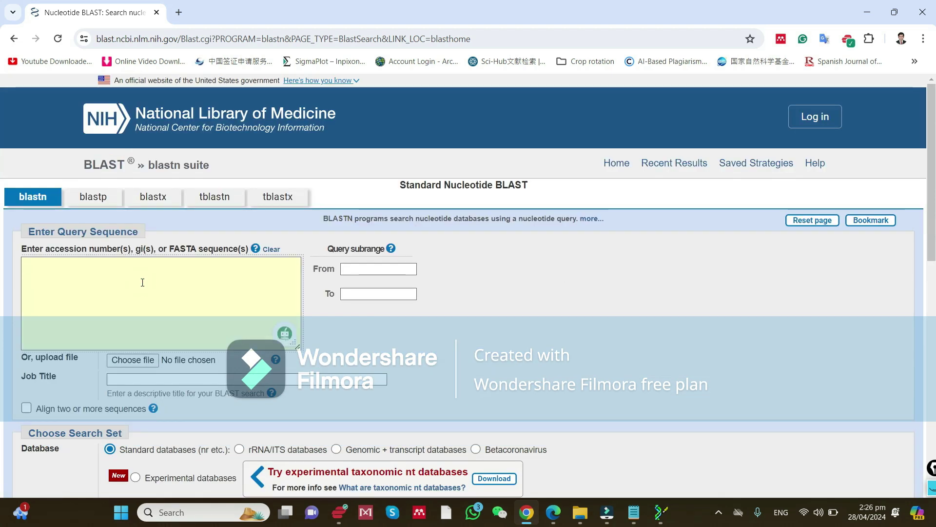
key(ctrl+v)
scroll(142, 283, up, 10)
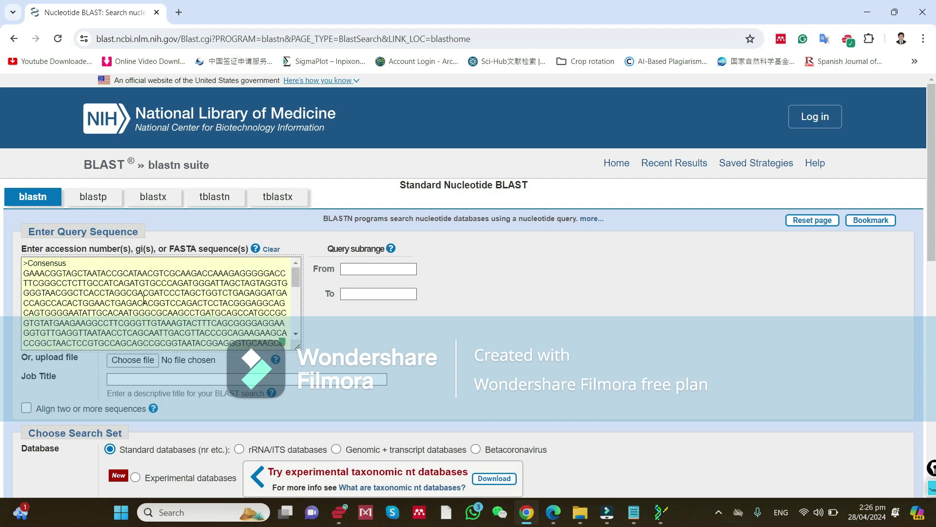
scroll(143, 300, down, 10)
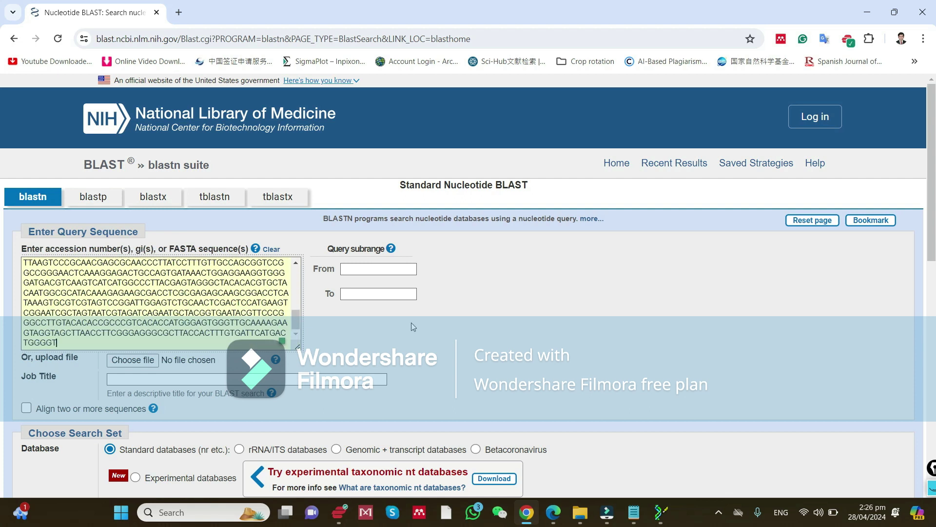
scroll(209, 328, up, 10)
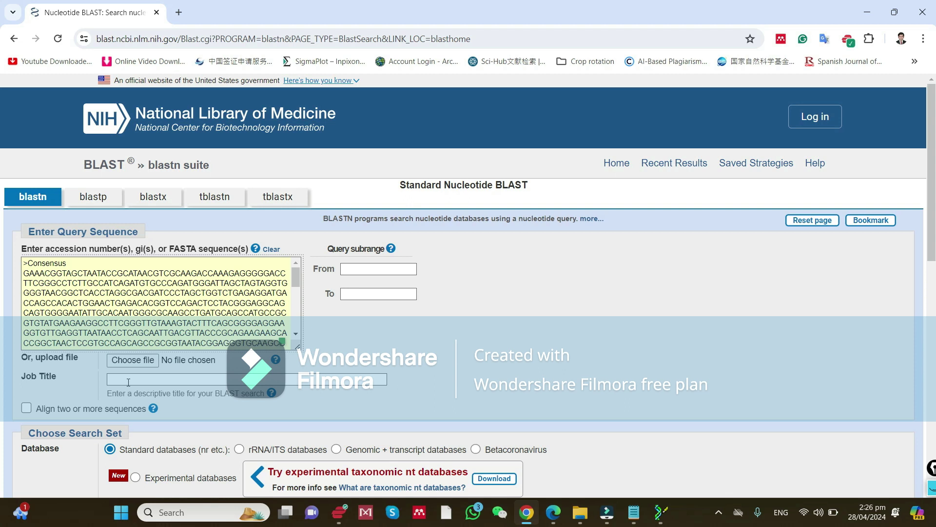
click(494, 355)
Run the megablast search against the nucleotide collection with the results shown in a new window.
scroll(439, 352, down, 7)
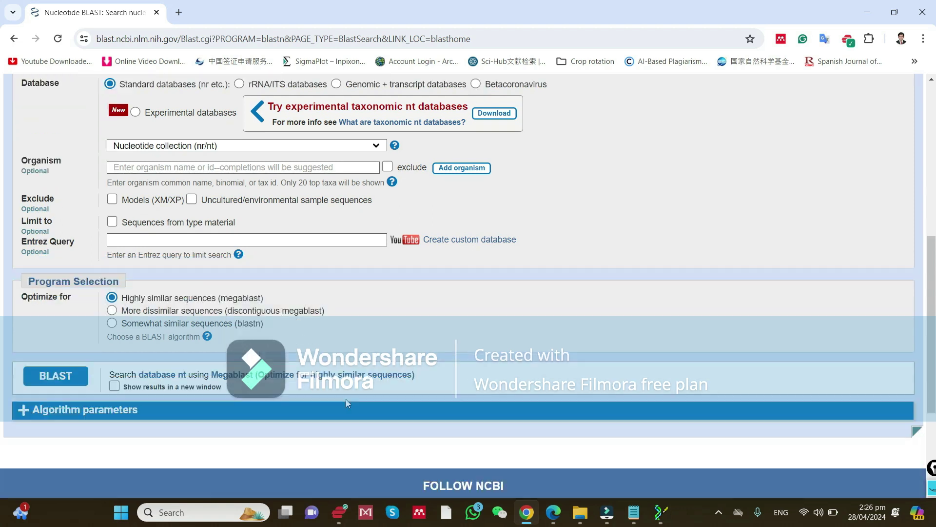
click(113, 386)
click(73, 380)
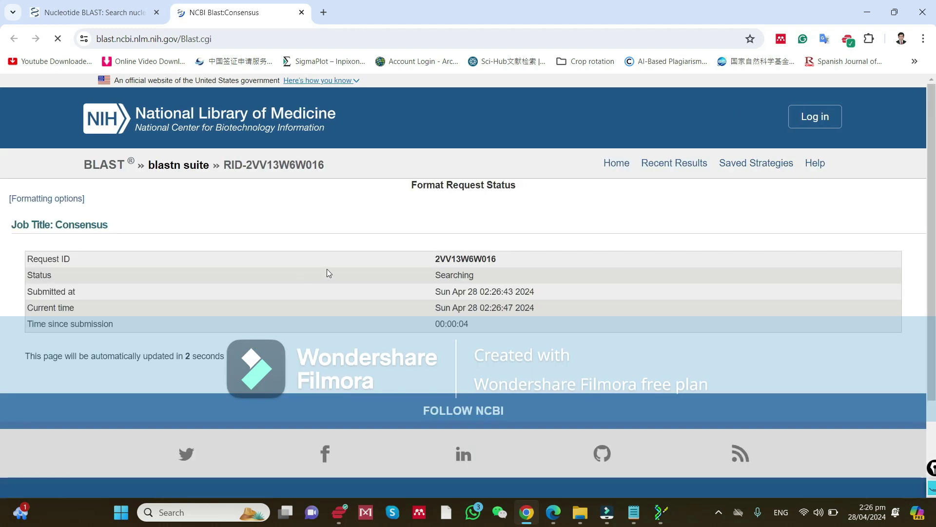
Open ezbiocloud.net in a new browser tab while the BLAST search runs, and check on the BLAST job meanwhile.
click(324, 12)
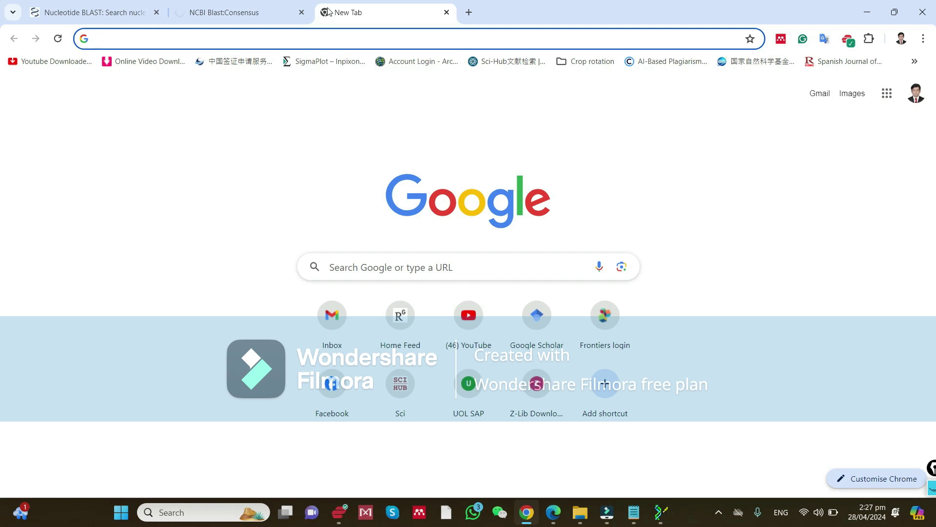
text(EZ)
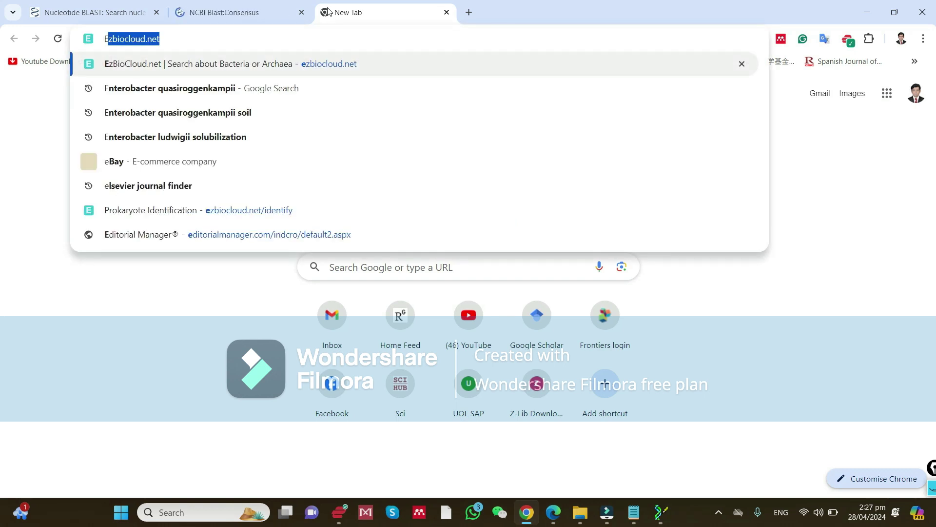
text(Bio)
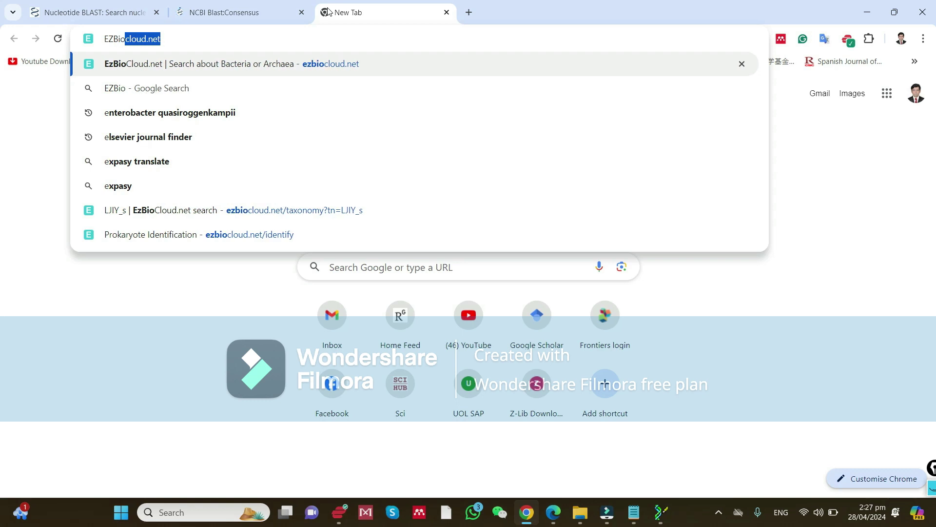
text(cloud.net)
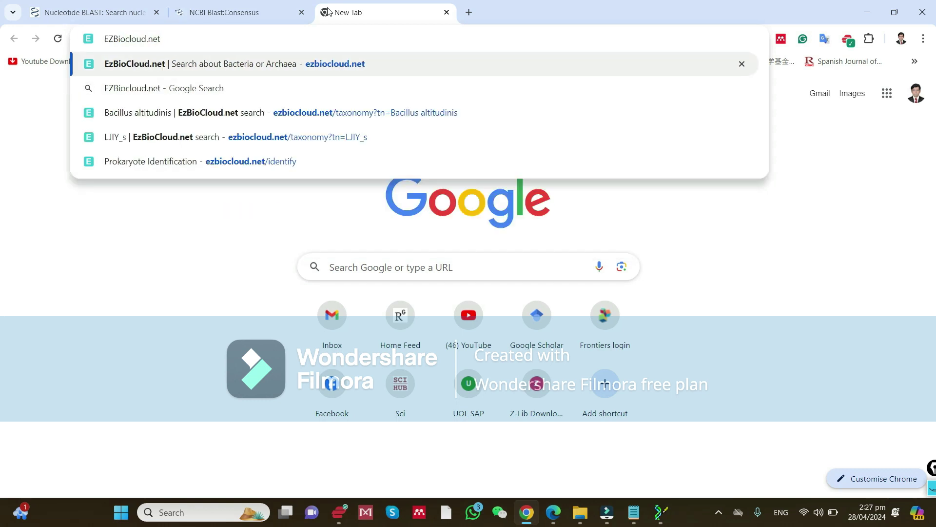
key(Return)
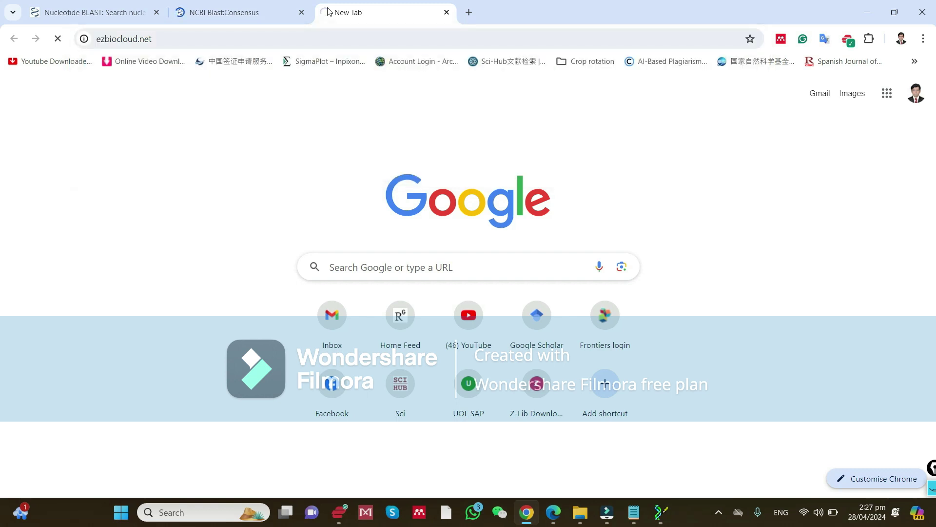
click(229, 11)
click(381, 13)
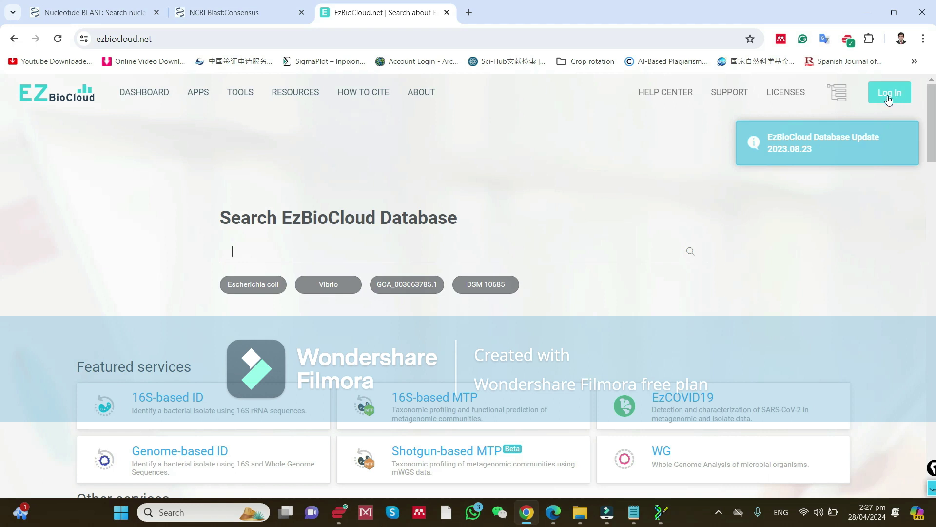
Log in to EzBioCloud with the prefilled account e-mail, entering the account password.
click(888, 99)
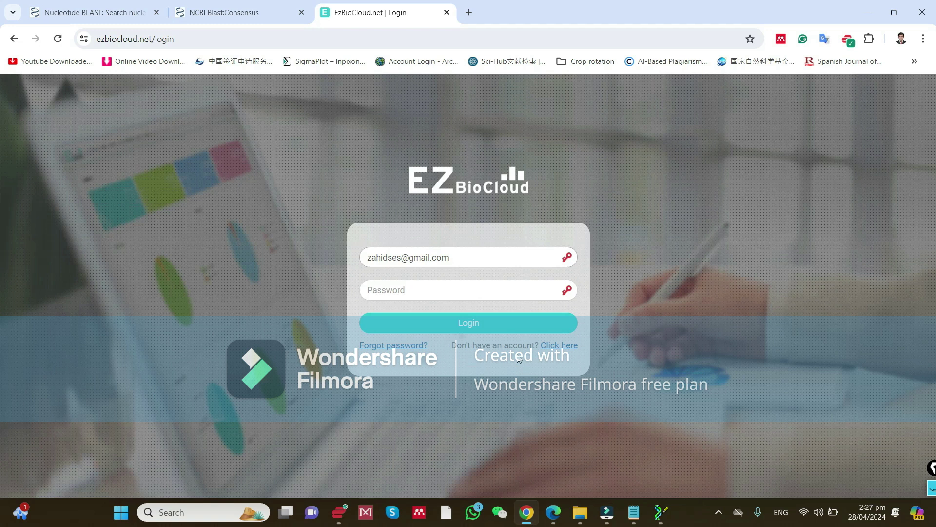
drag(448, 345, 558, 348)
click(581, 352)
triple_click(580, 351)
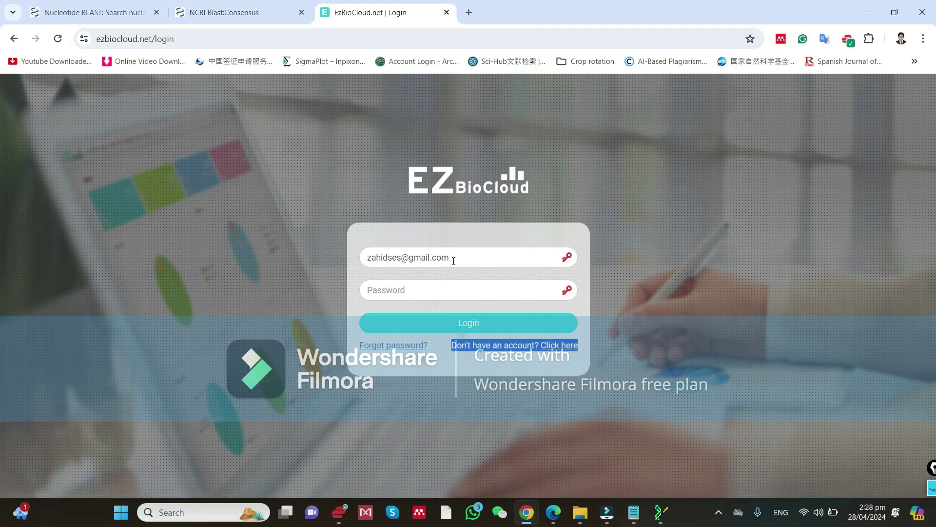
click(410, 290)
text(*)
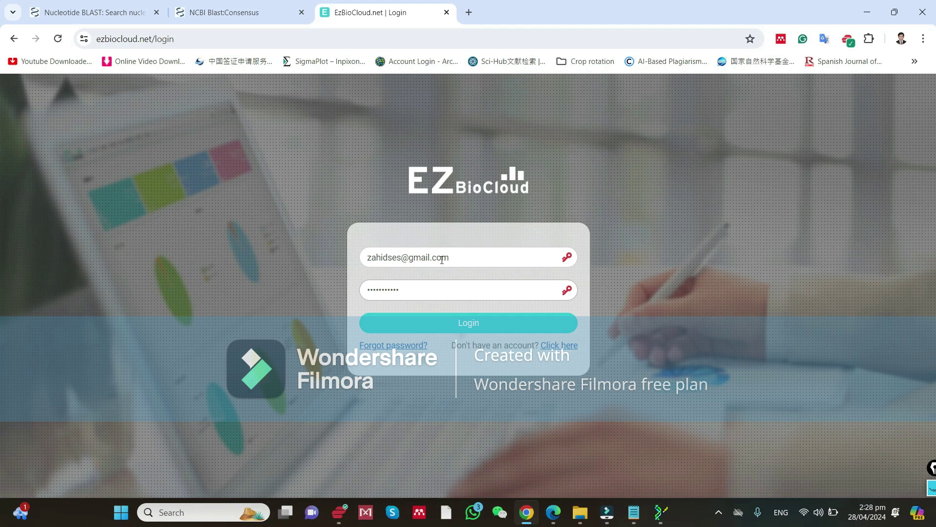
click(434, 322)
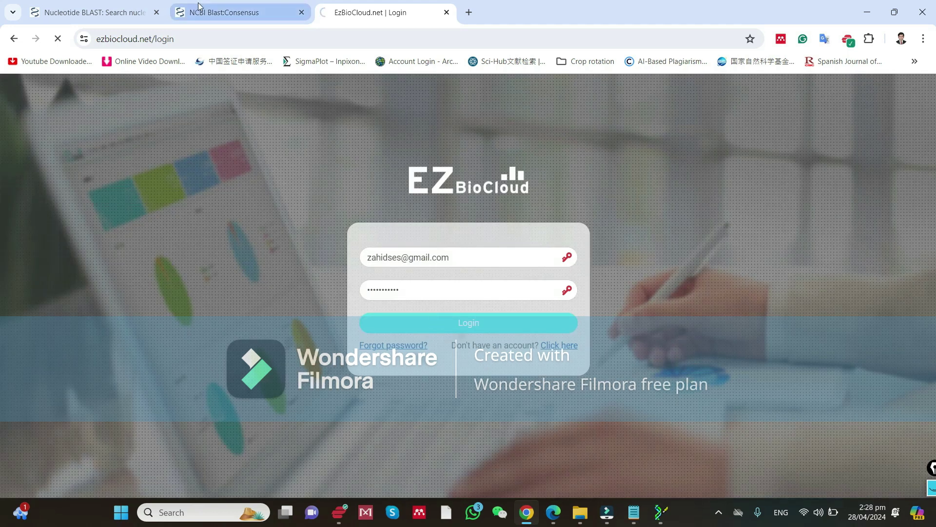
Examine the BLAST results for the consensus, comparing the hits' descriptions, query cover, percent identity and accession length.
click(200, 6)
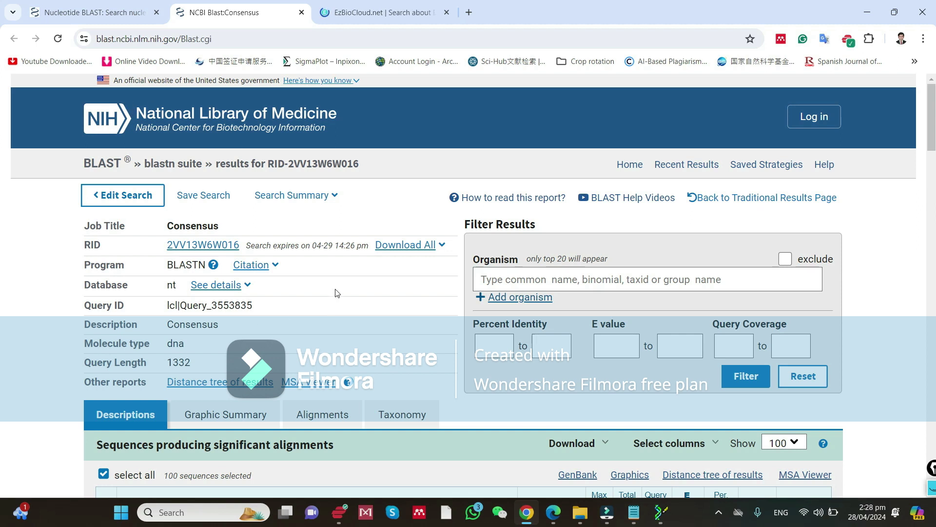
scroll(337, 293, down, 3)
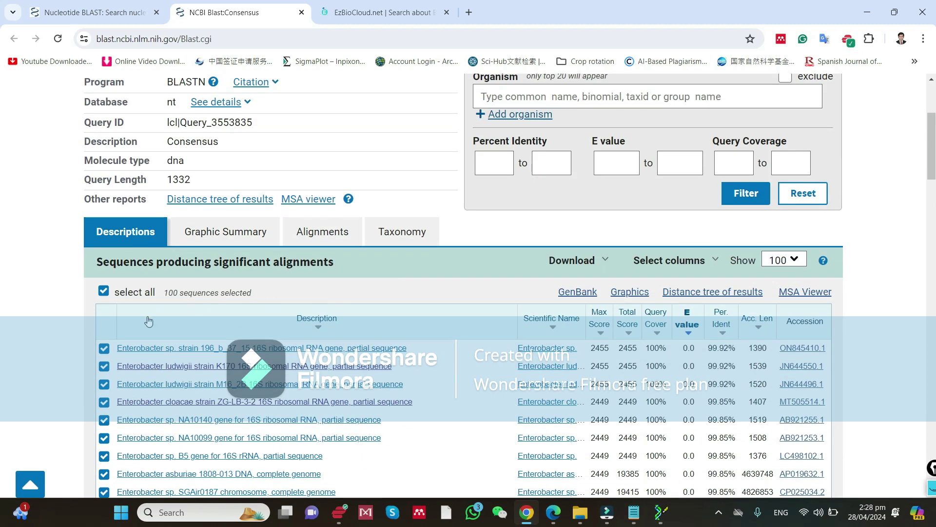
scroll(486, 339, down, 2)
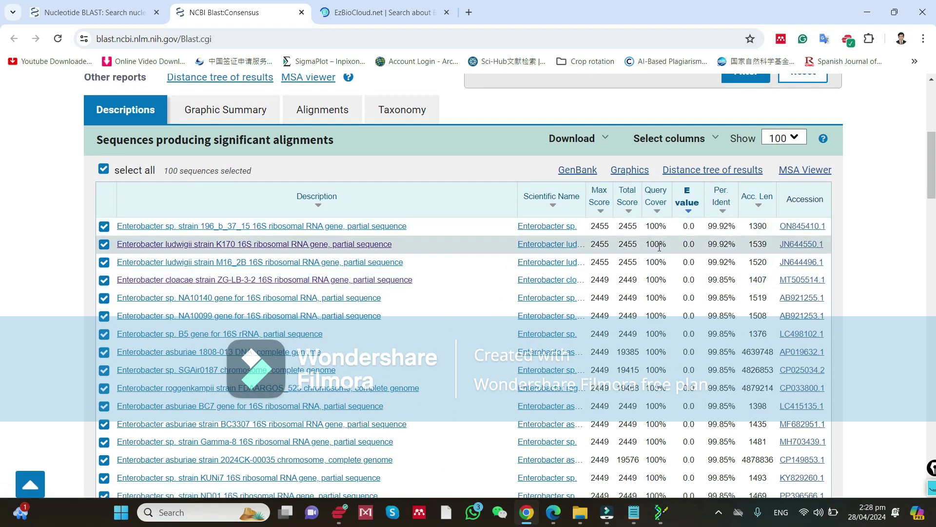
scroll(660, 371, down, 2)
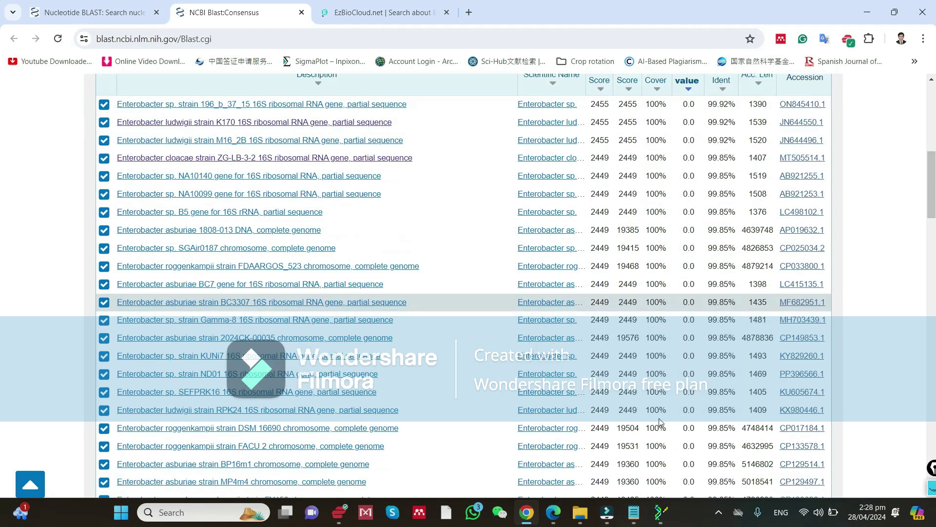
scroll(653, 290, up, 3)
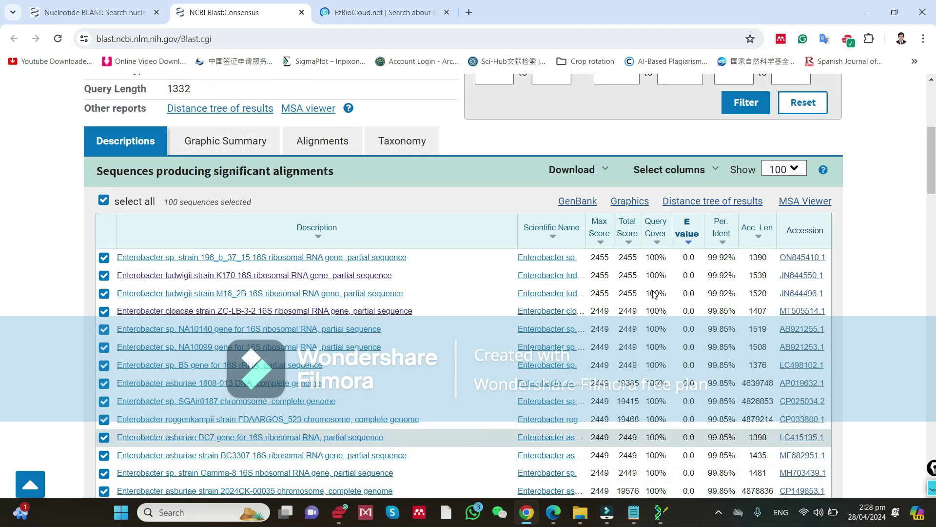
scroll(653, 291, down, 1)
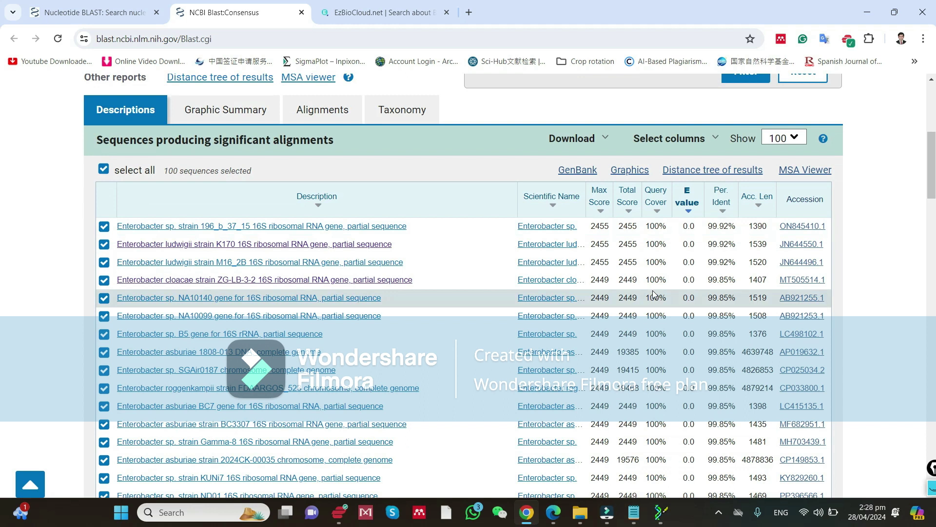
scroll(653, 290, down, 1)
scroll(654, 290, down, 1)
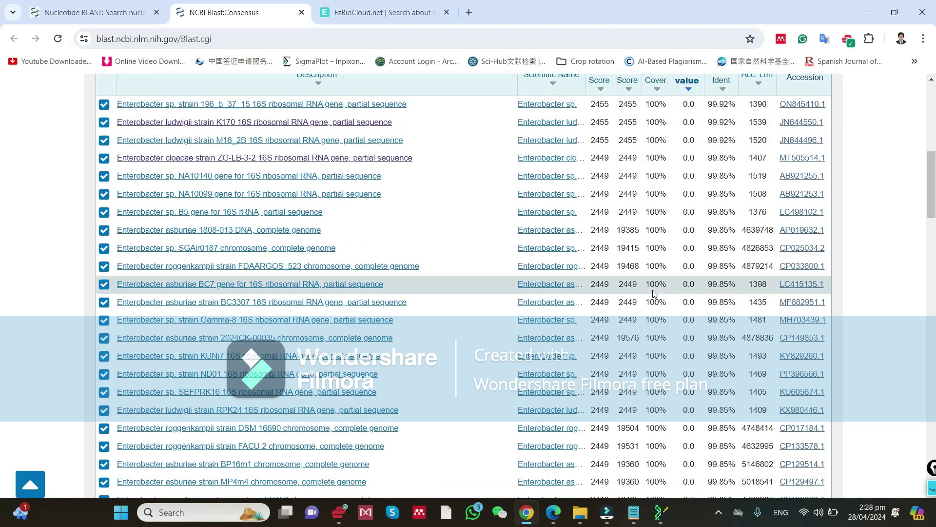
scroll(654, 293, up, 1)
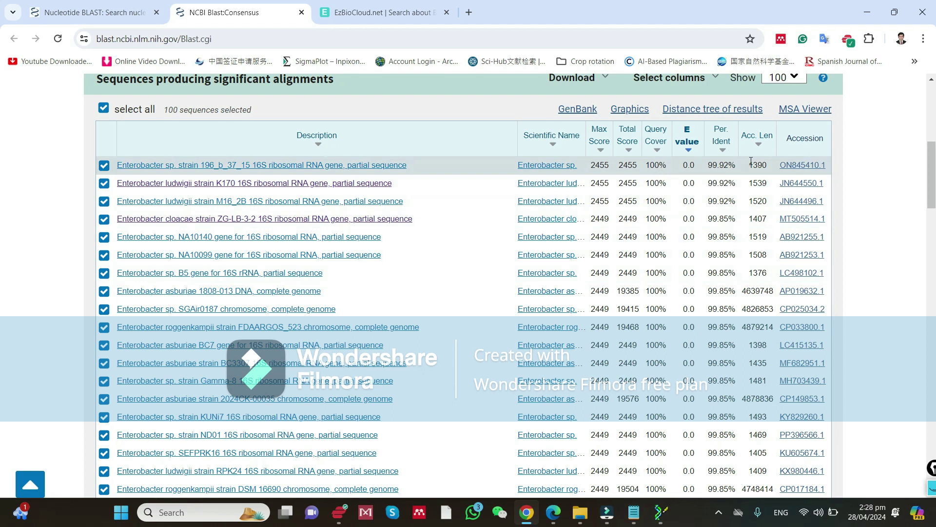
Return to EzBioCloud, open the 16S-based ID service and start identifying a new sequence.
click(381, 13)
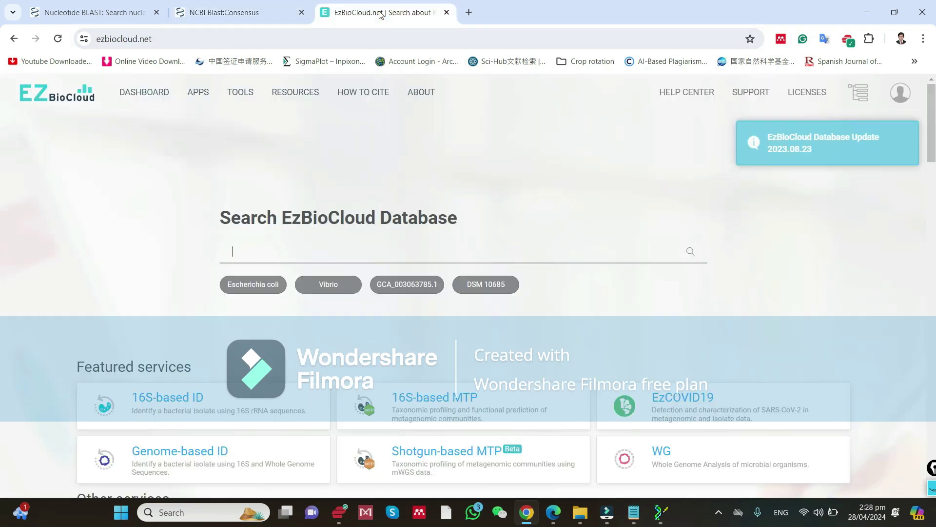
click(175, 403)
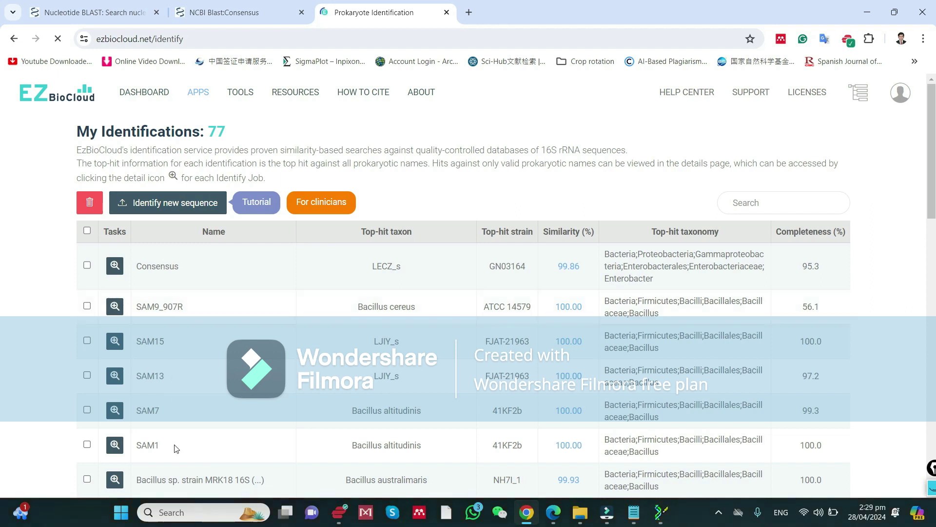
click(159, 205)
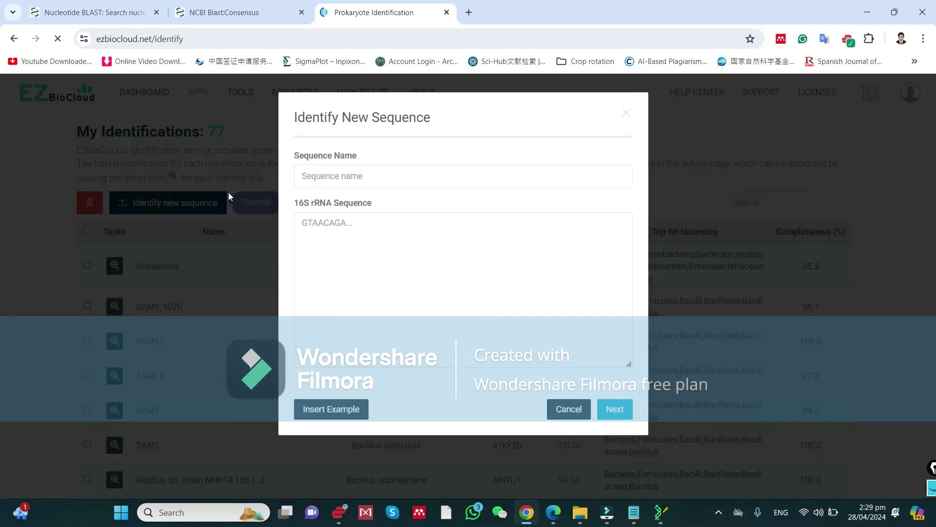
Paste the consensus sequence as the 16S rRNA sequence, check it through, and let its header fill in the sequence name.
click(337, 222)
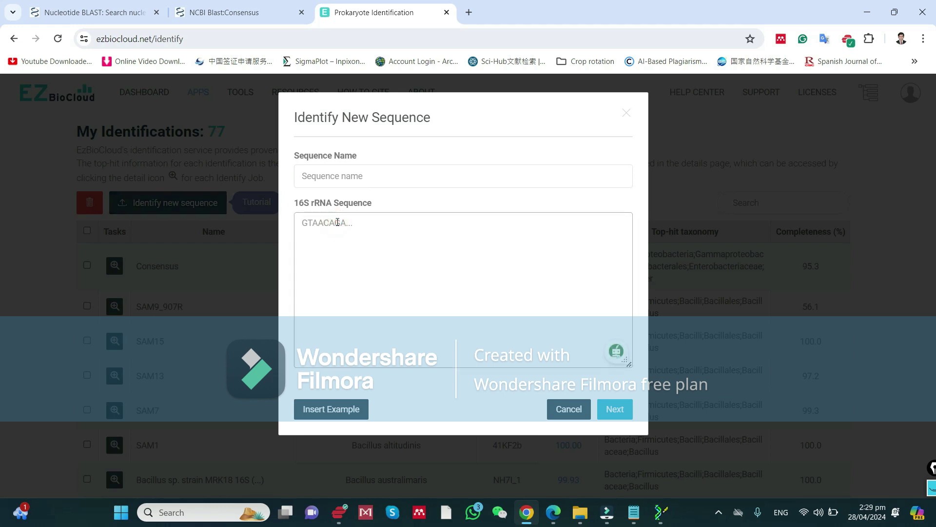
key(ctrl+v)
scroll(362, 251, up, 5)
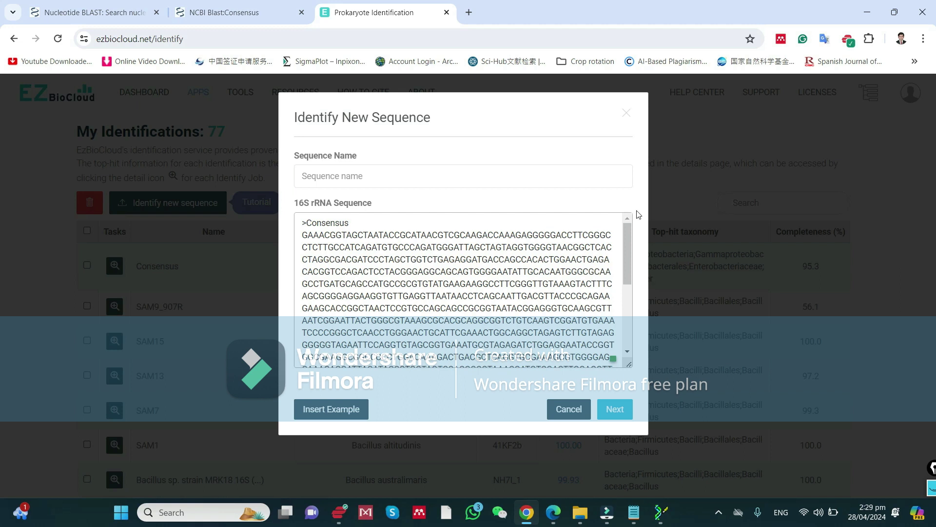
scroll(474, 291, down, 5)
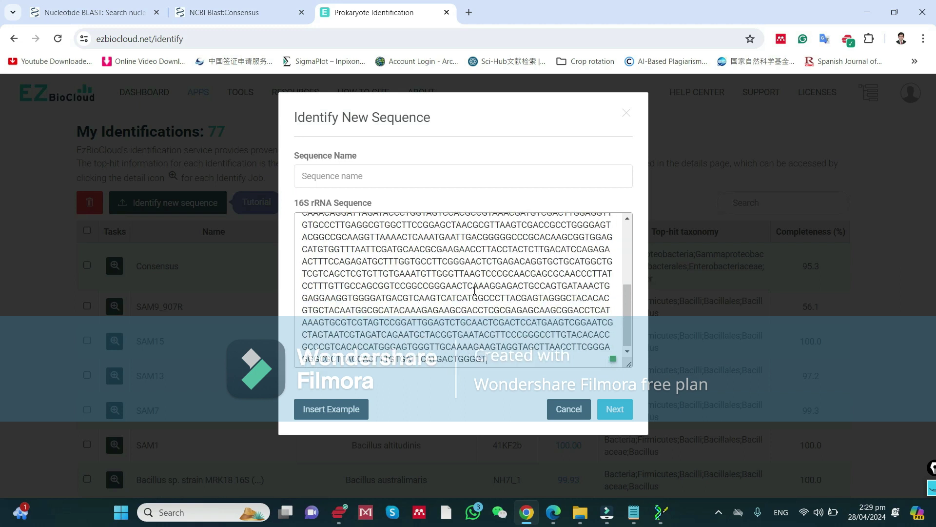
scroll(475, 291, up, 5)
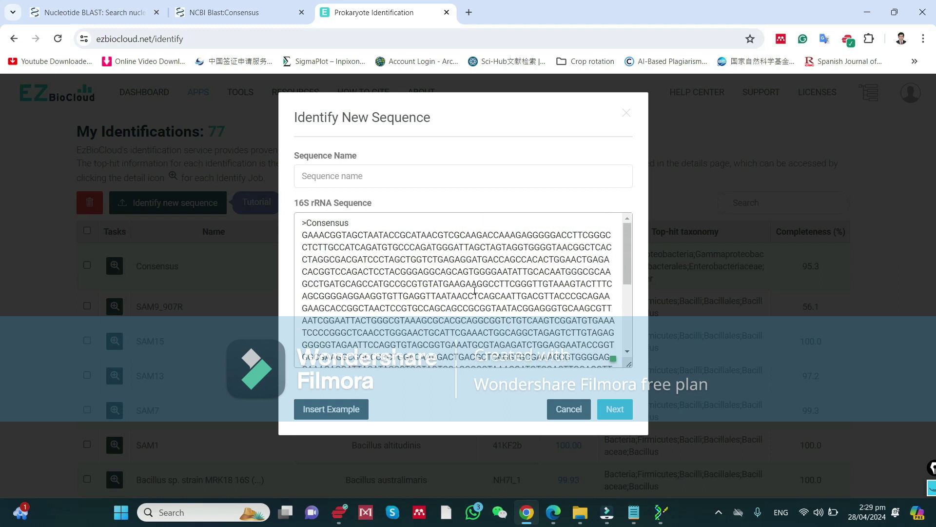
click(488, 412)
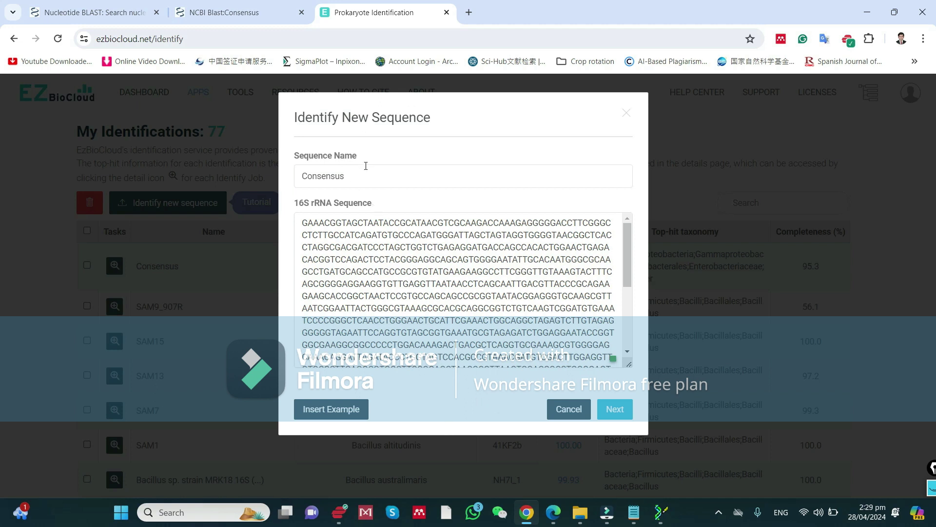
Replace the sequence name with KKZ9 for the new 16S rRNA sequence.
double_click(349, 177)
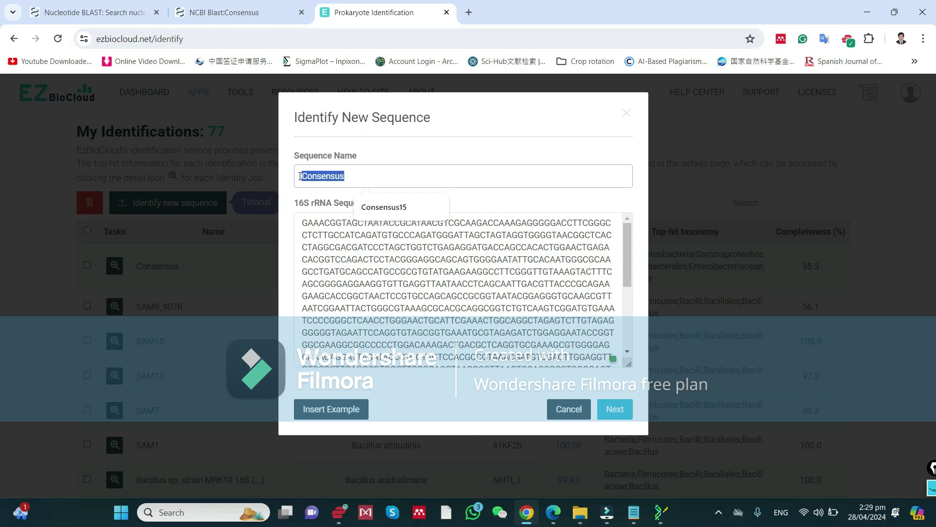
text(KK)
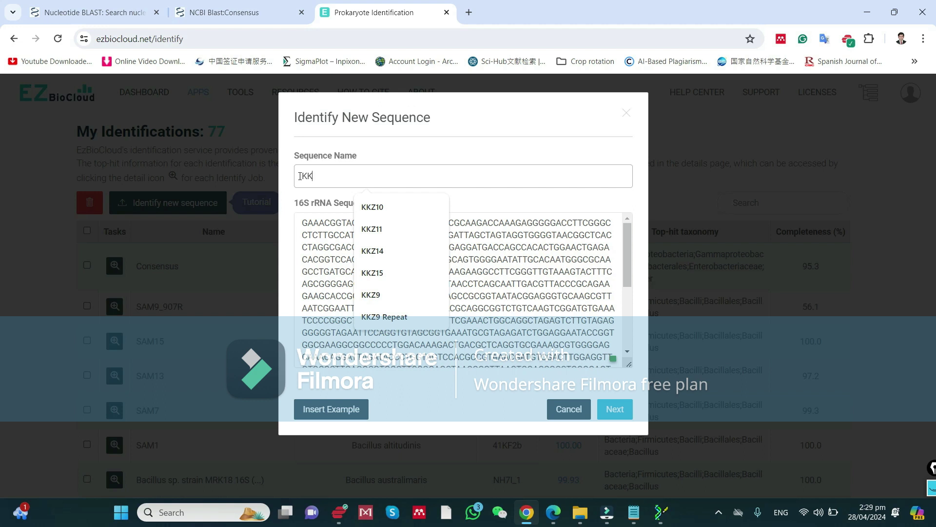
text(9)
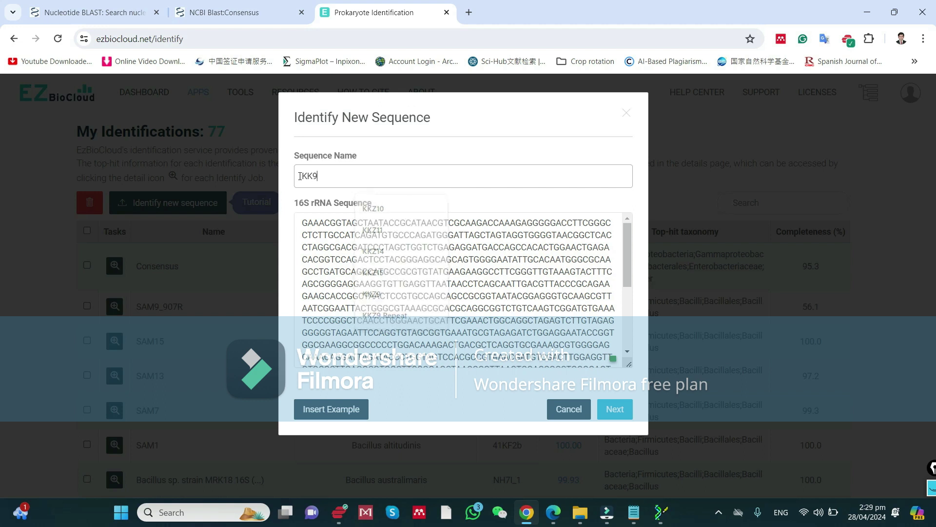
key(BackSpace)
text(Z9)
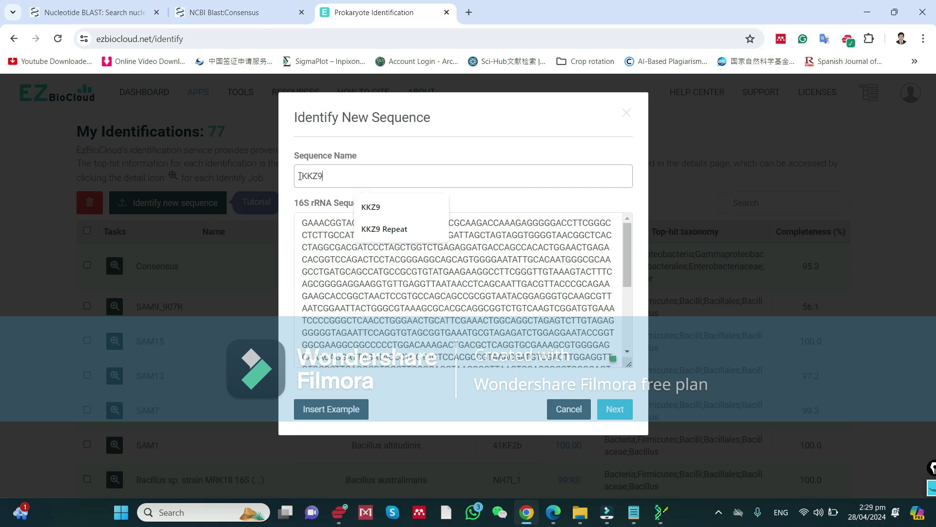
click(472, 410)
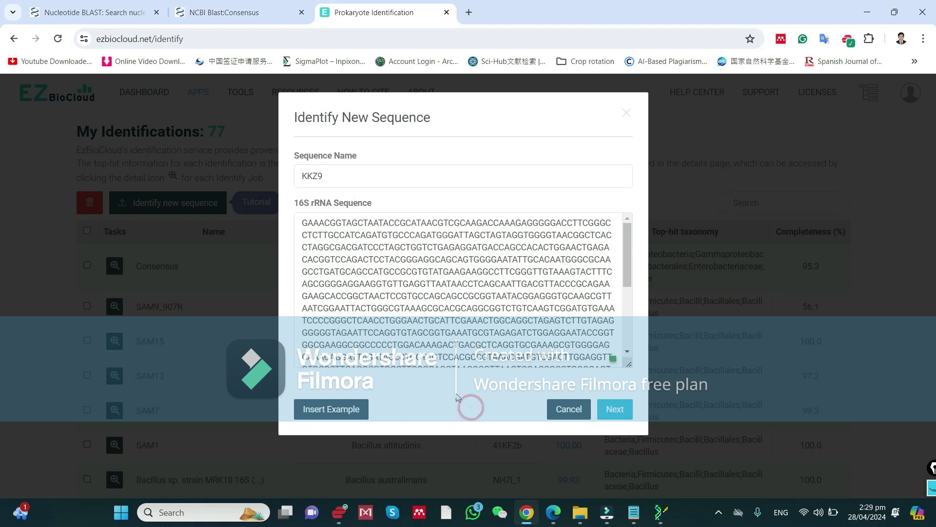
Proceed to the sequence review, check the strain name and size, and submit KKZ9 for identification.
click(617, 409)
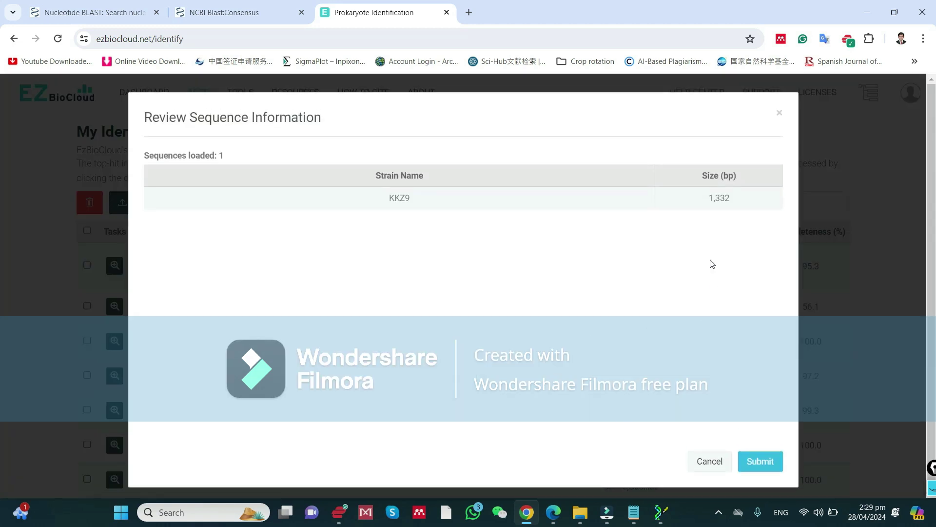
double_click(711, 197)
drag(389, 200, 414, 201)
click(763, 461)
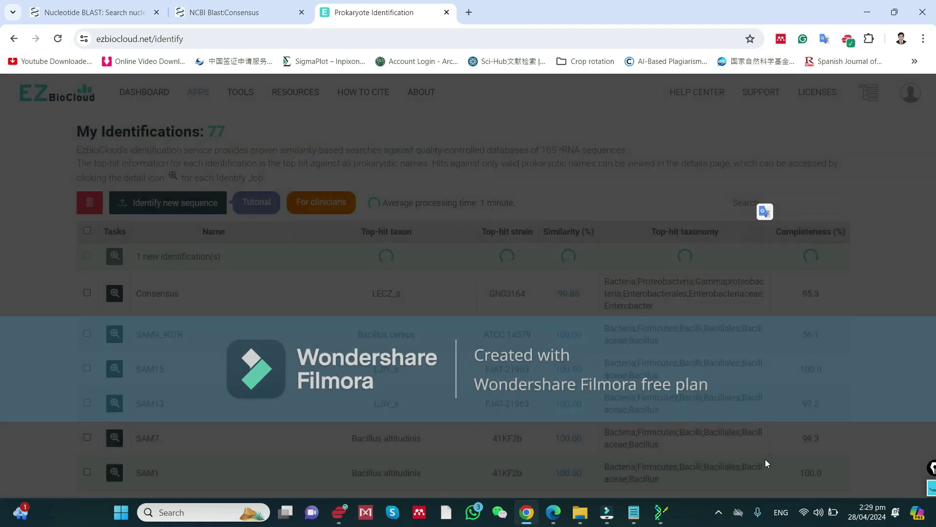
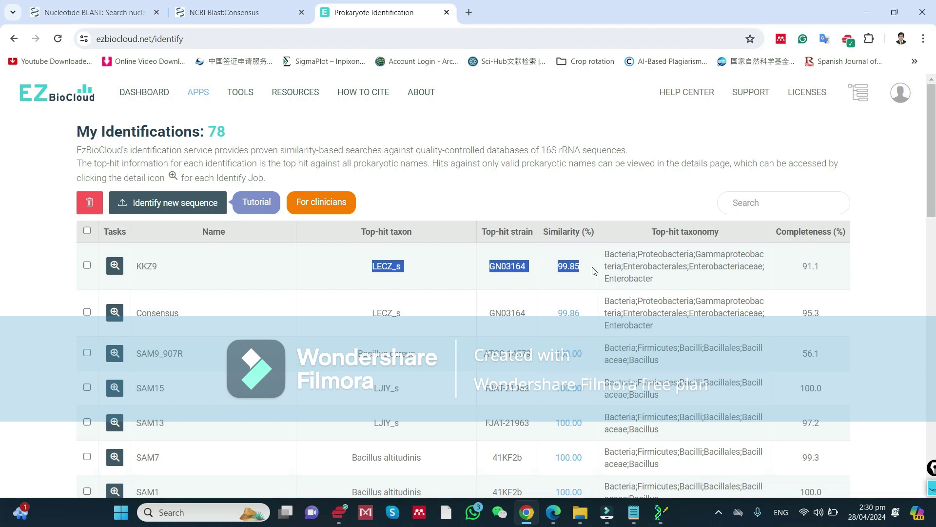
Check the similarity of KKZ9's top hit in the identifications list and open its detailed identification result.
click(593, 272)
drag(592, 266, 558, 270)
click(600, 271)
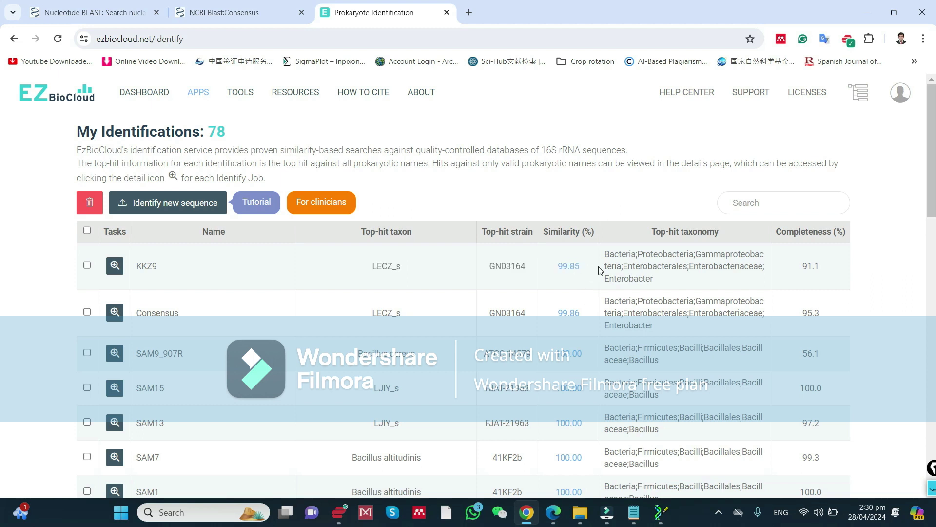
click(115, 272)
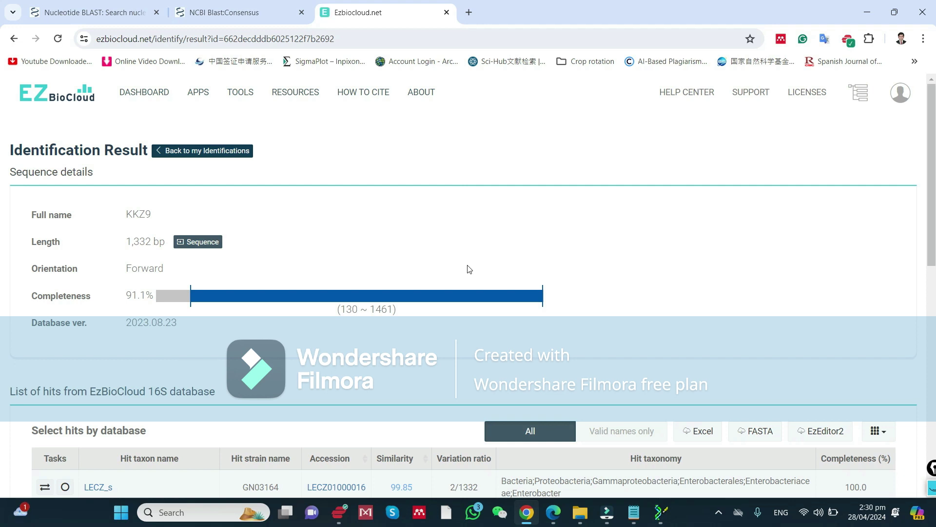
Examine KKZ9's hits from the 16S database, comparing taxon names, type-strain marks and similarity values.
scroll(469, 269, down, 3)
scroll(469, 261, down, 2)
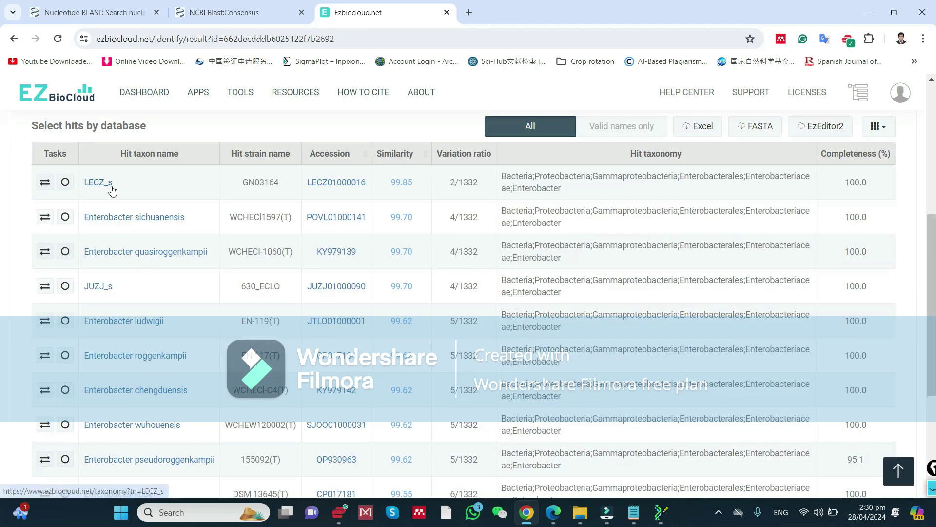
double_click(286, 218)
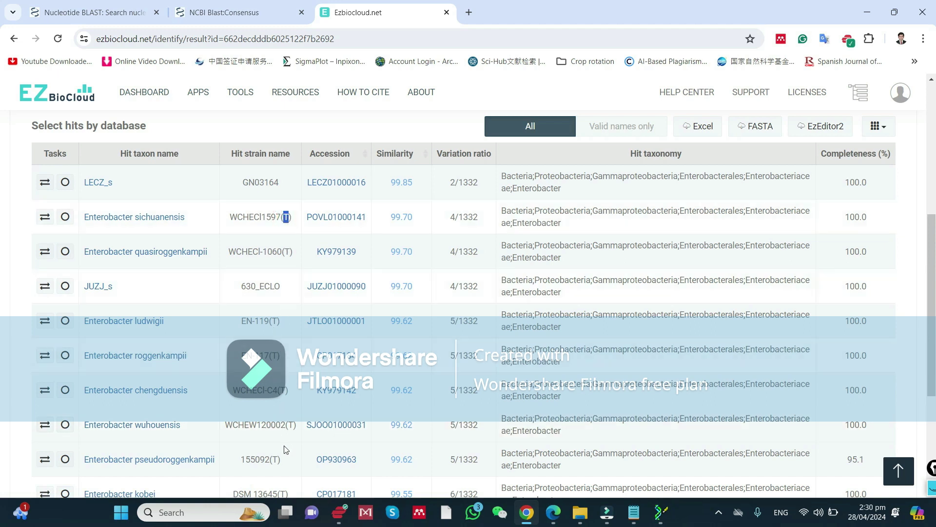
scroll(283, 461, down, 3)
scroll(285, 459, up, 7)
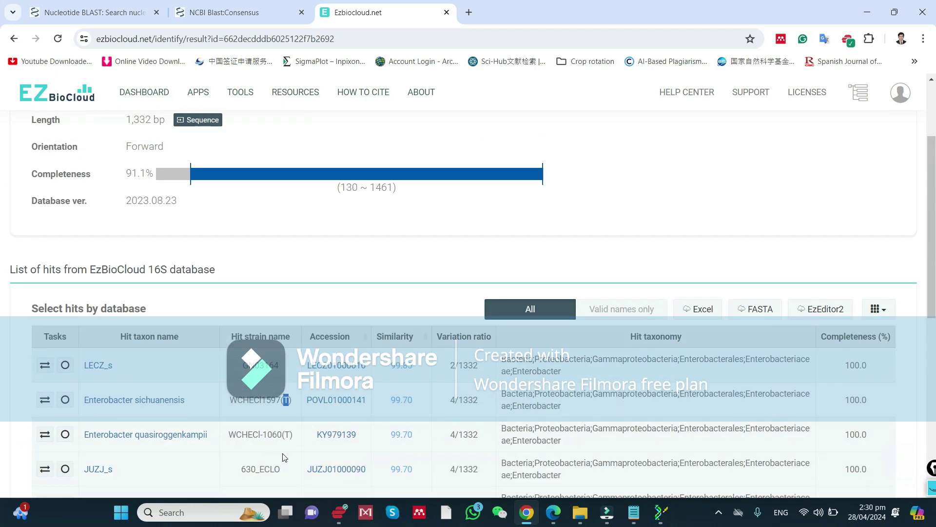
scroll(286, 423, down, 3)
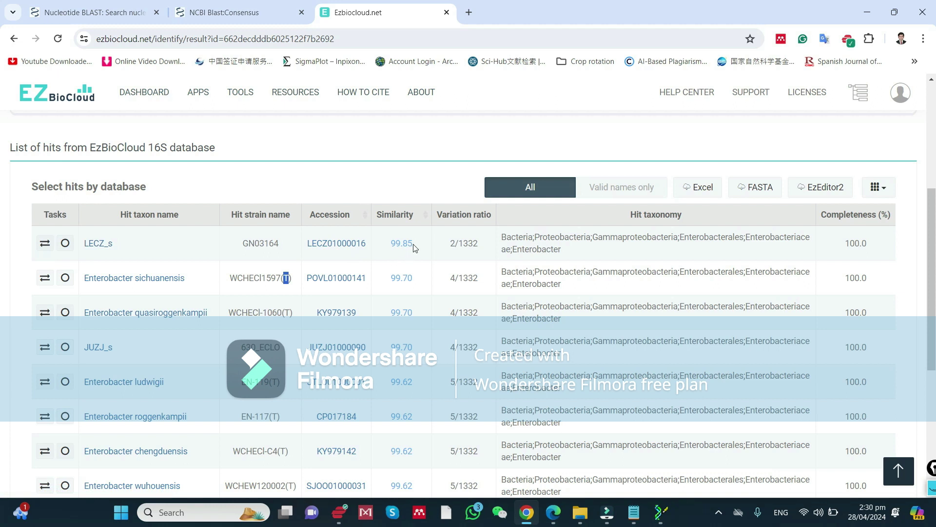
drag(414, 248, 392, 244)
drag(418, 281, 390, 281)
scroll(114, 319, down, 2)
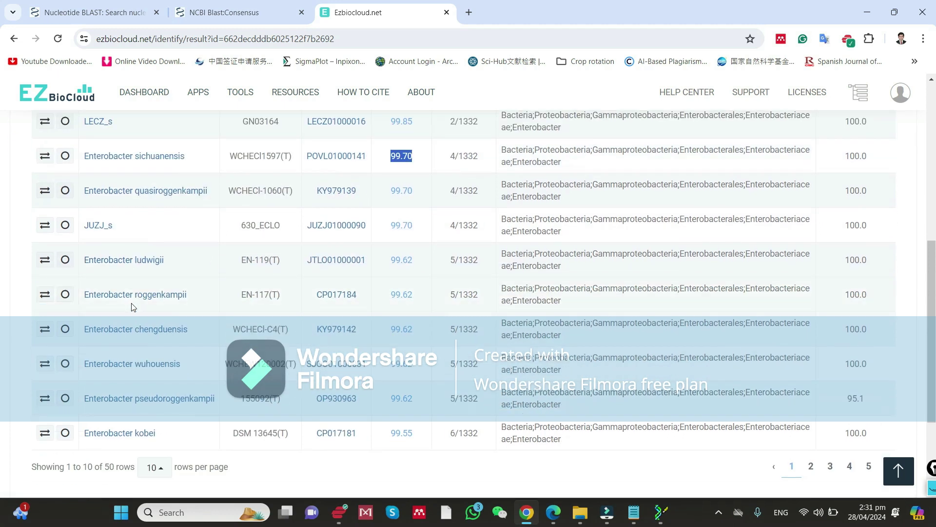
scroll(131, 307, up, 2)
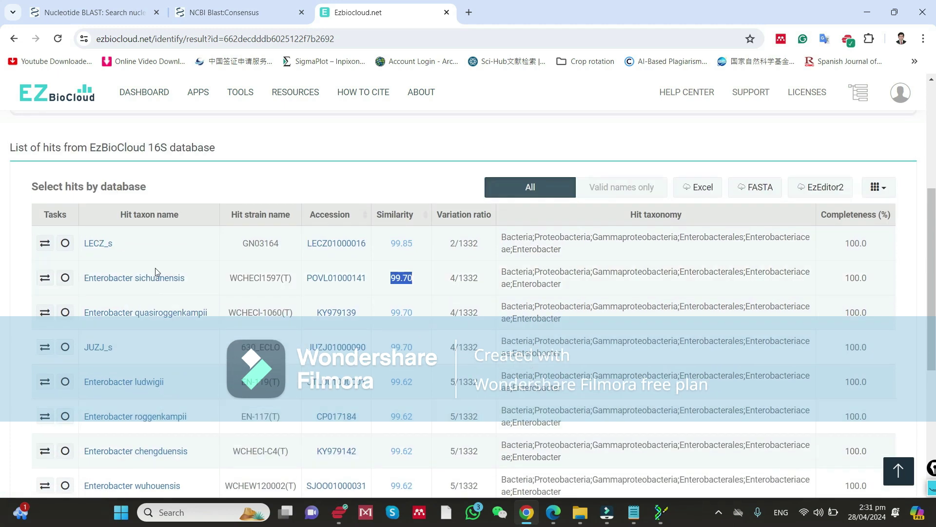
Compare the Enterobacter species in the NCBI BLAST results with those in the EzBioCloud hit list for KKZ9.
click(146, 11)
click(215, 11)
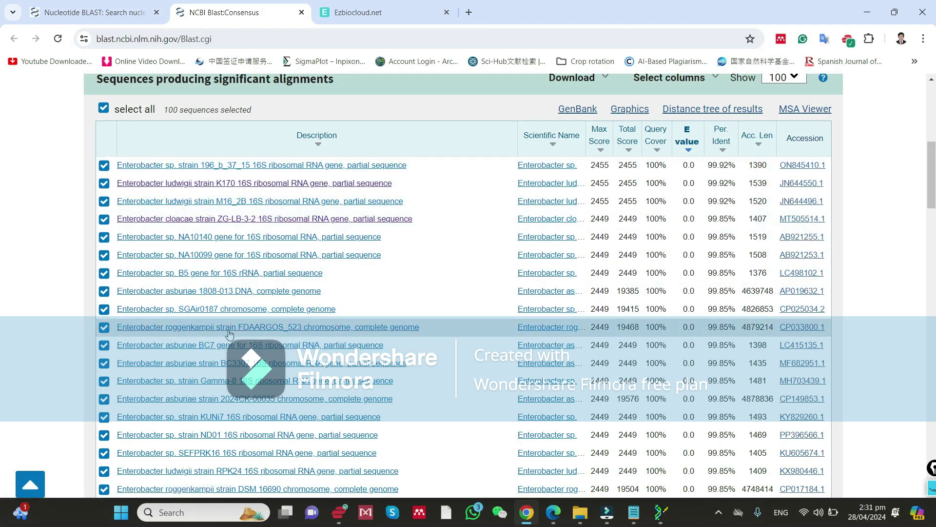
scroll(210, 355, down, 1)
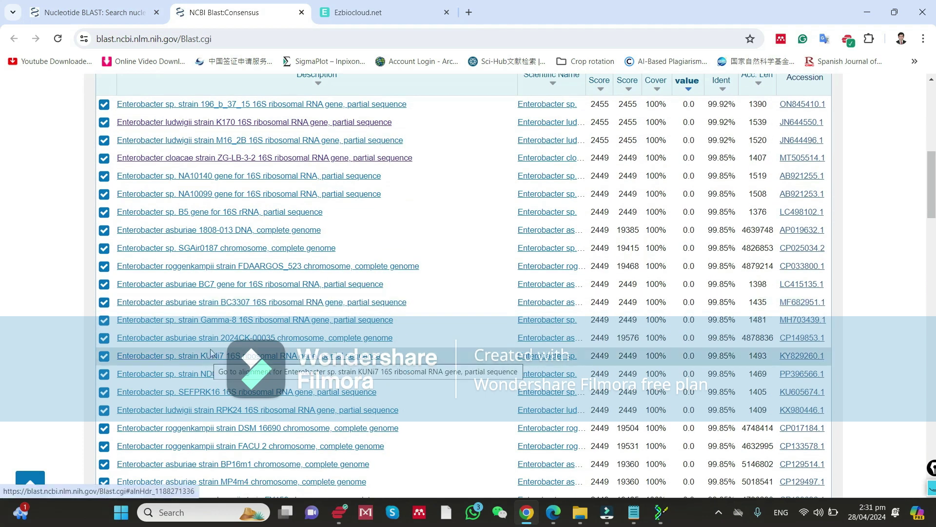
click(367, 13)
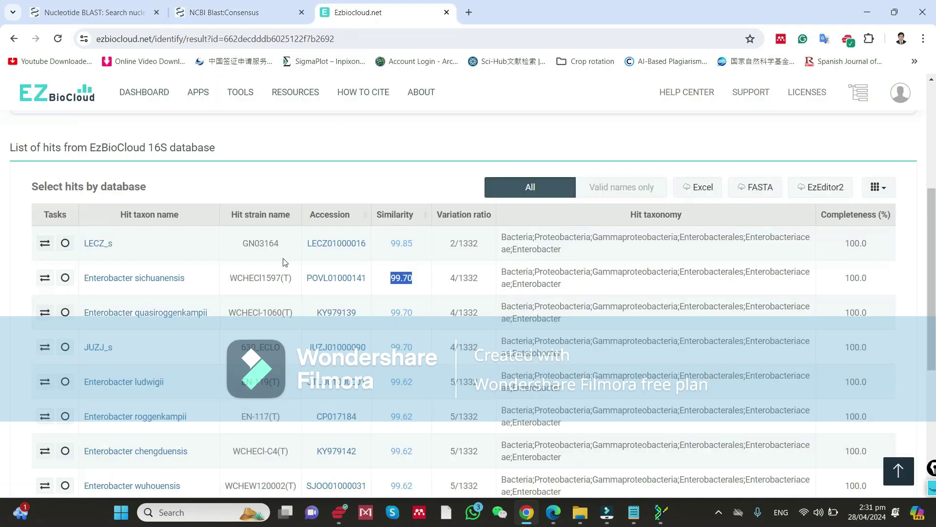
scroll(172, 307, down, 2)
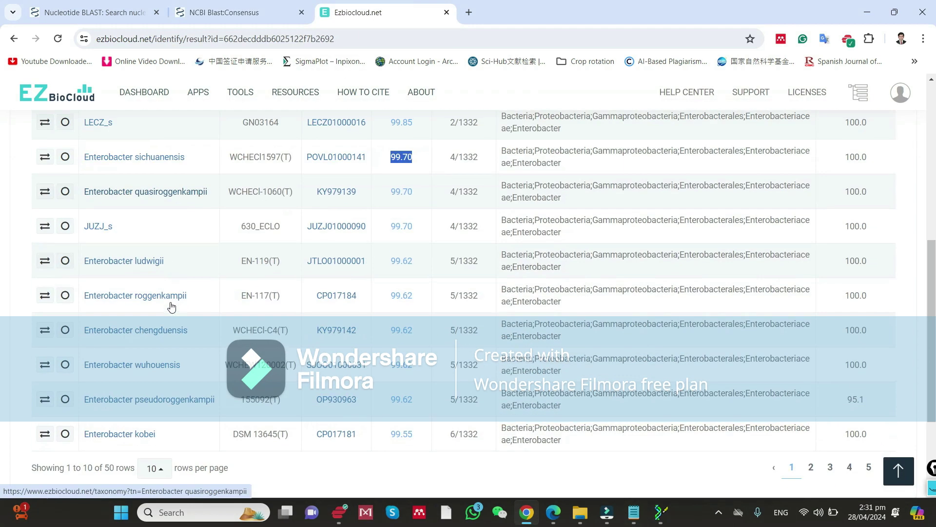
scroll(172, 307, up, 1)
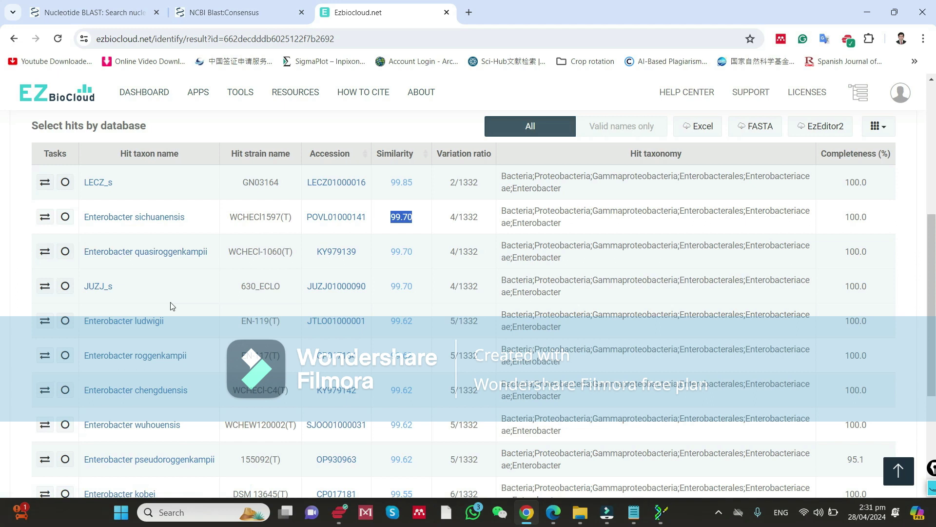